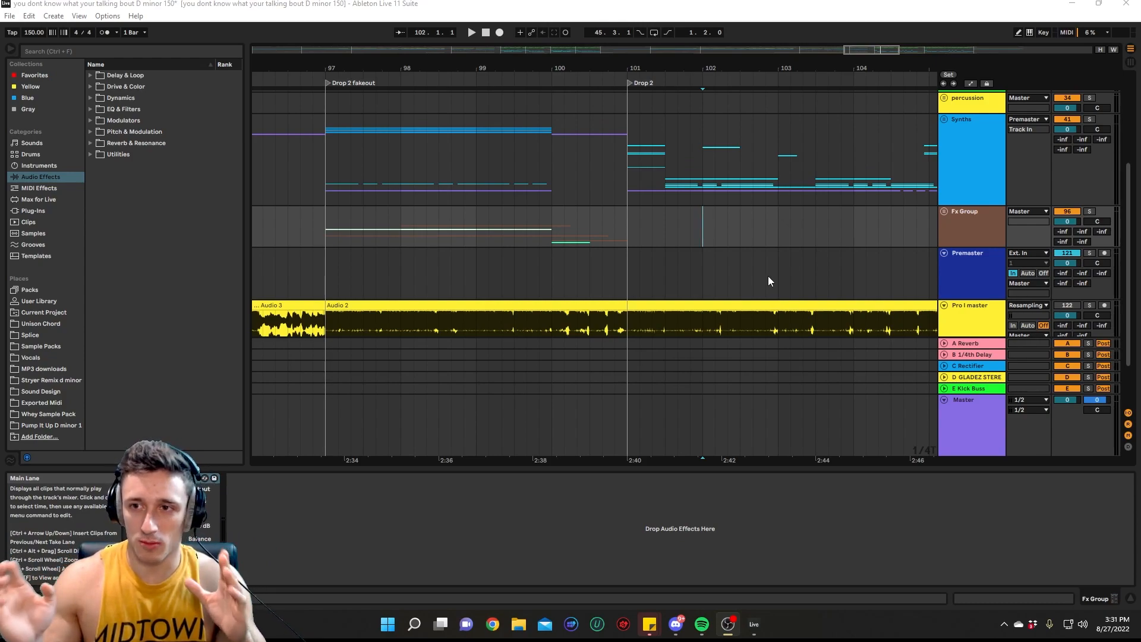
- Toggle automation mode on and off for the arrangement tracks
scroll(897, 159, "up", 2)
left_click(972, 84)
left_click(971, 84)
key("a")
key("a")
key("a")
key("a")
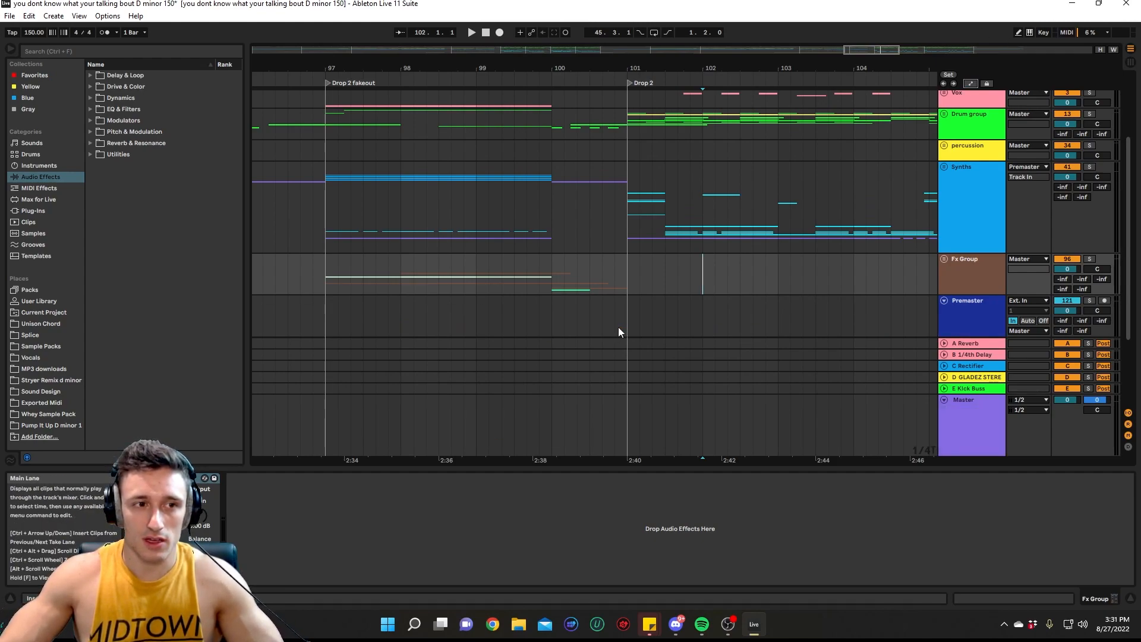
- Unfold the Synths group, show the automation lanes, and select the group with its Shifter Mod Fine envelope
left_click(943, 167)
scroll(747, 244, "down", 2)
key("a")
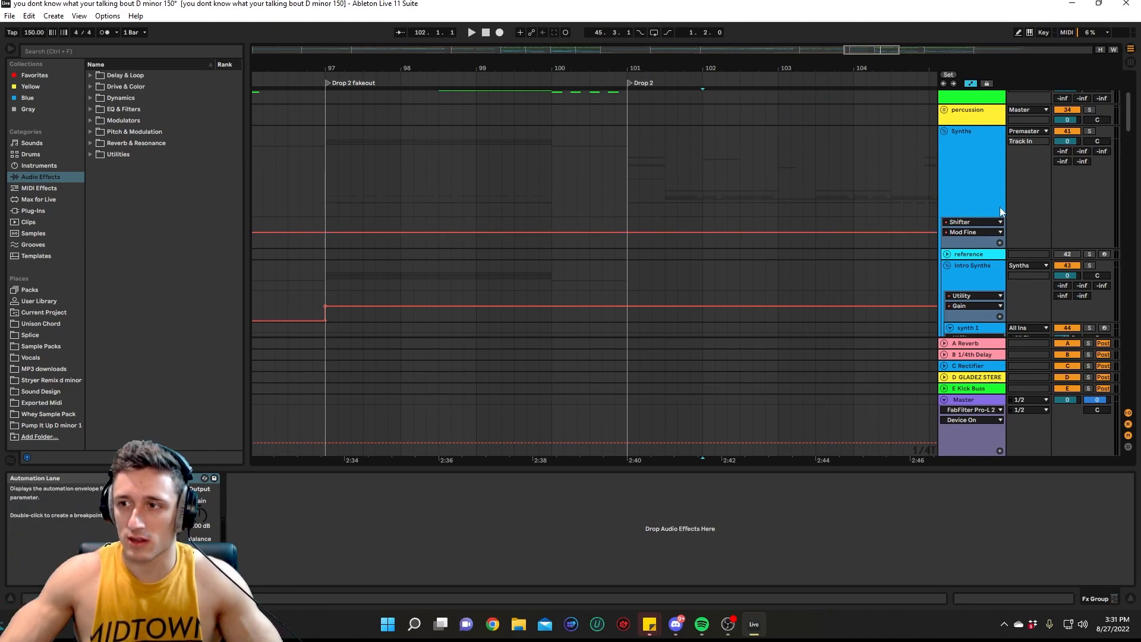
left_click(978, 196)
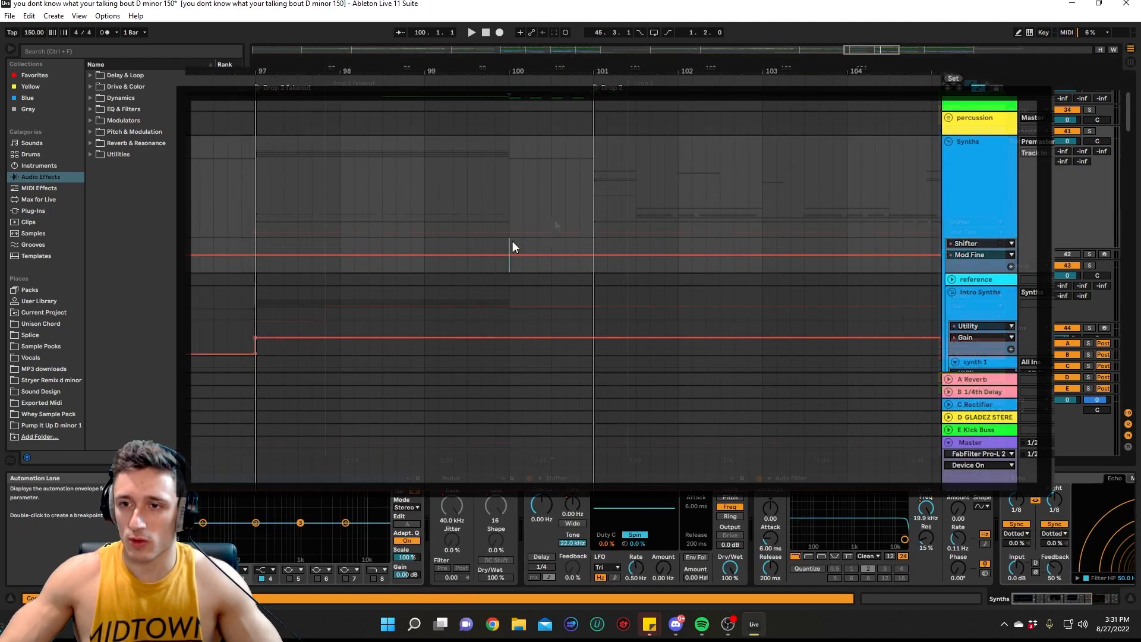
- Add Mod Fine breakpoints at bars 100 and 101 on the Synths lane and raise the segment between them, starting at about 55 Hz
left_click_drag(554, 220, 634, 218)
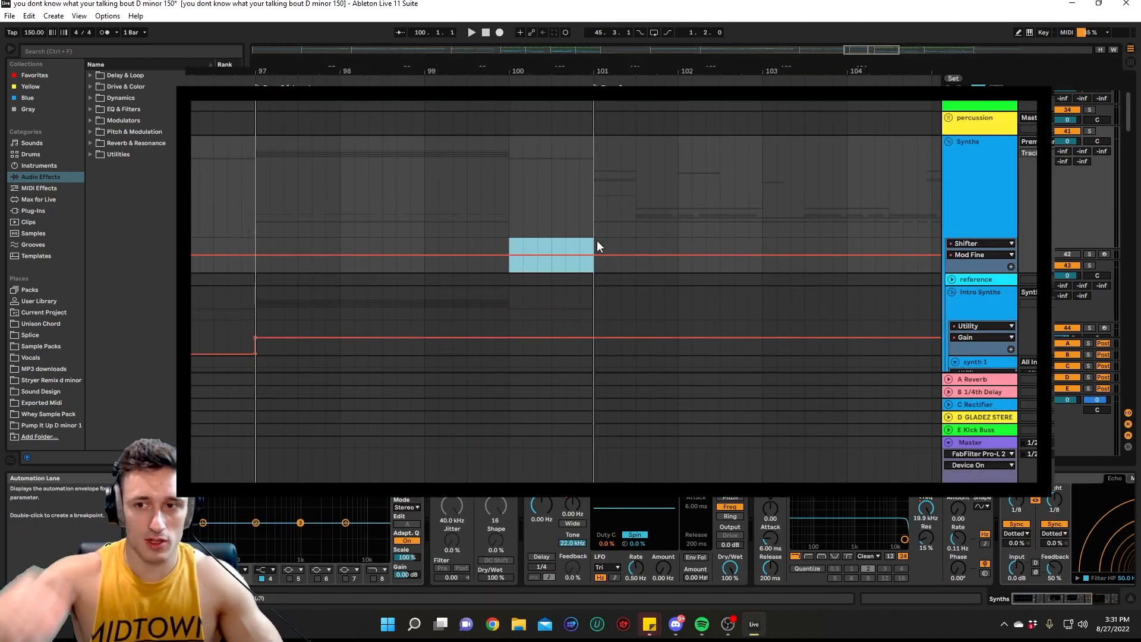
left_click(508, 231)
left_click(510, 255)
left_click(594, 256)
left_click_drag(518, 255, 509, 246)
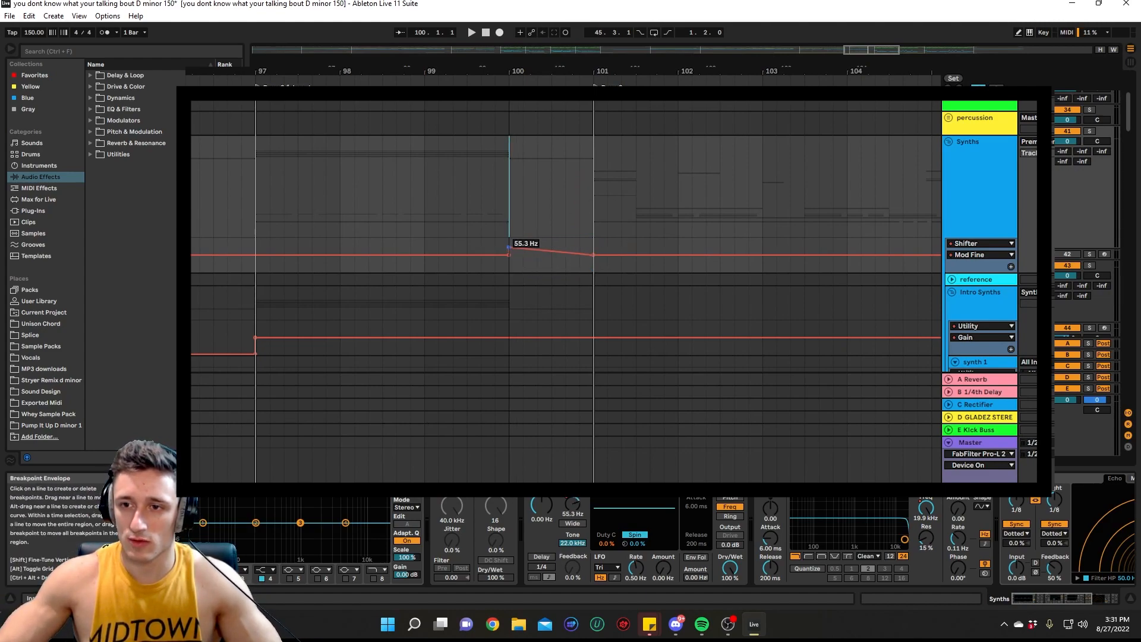
left_click_drag(591, 254, 593, 246)
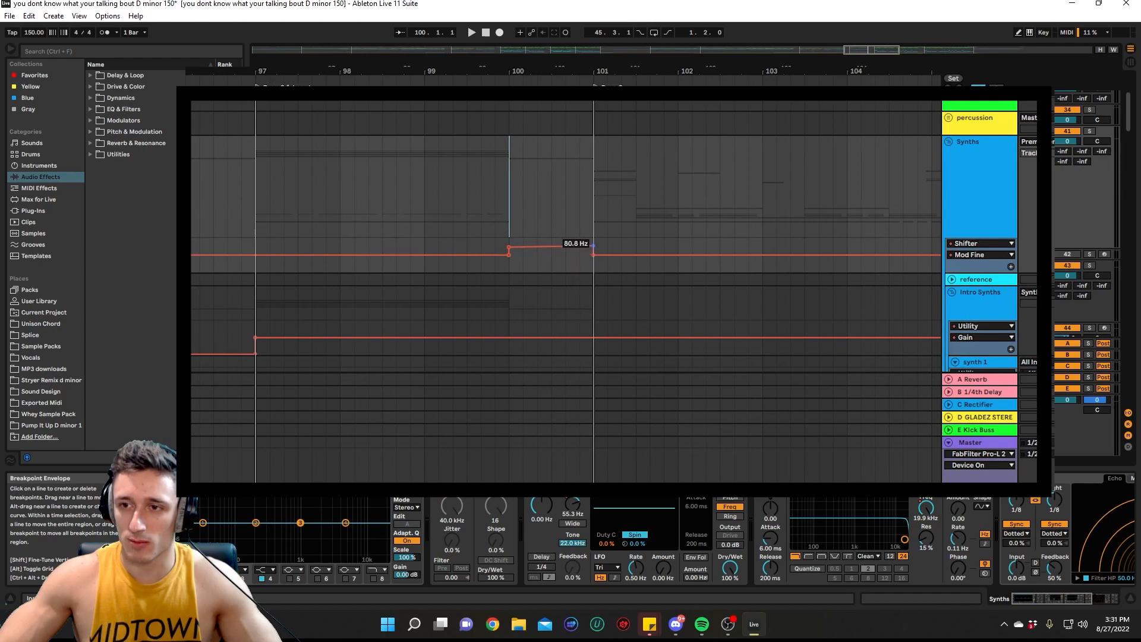
- Set the raised Mod Fine breakpoint at bar 101 to exactly 55 Hz
right_click(593, 247)
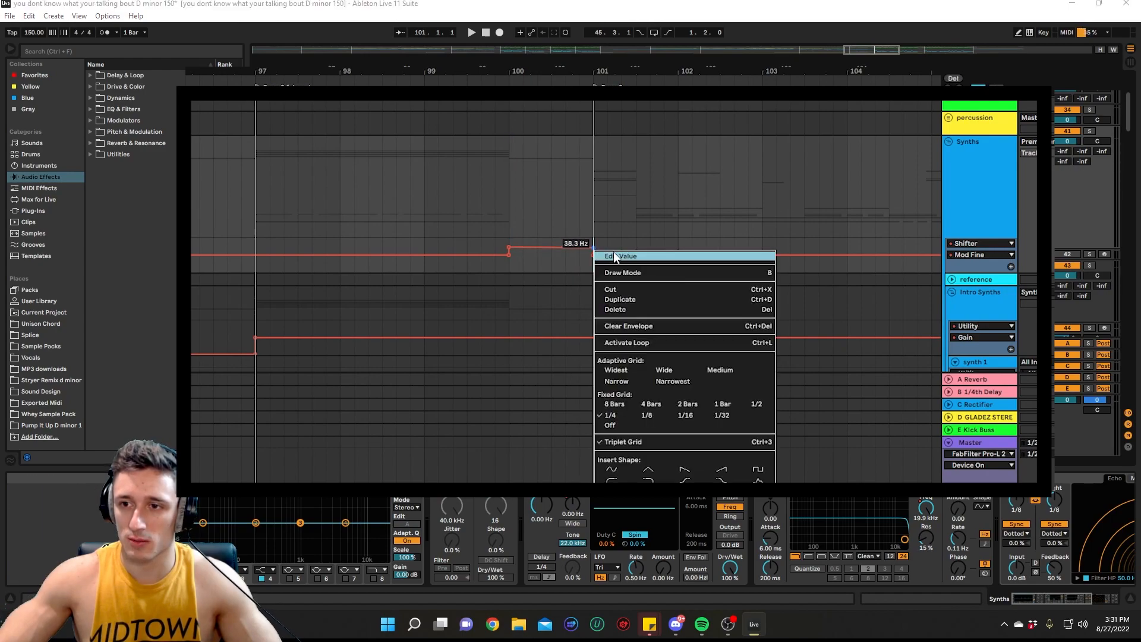
left_click(614, 251)
type("55")
key("Return")
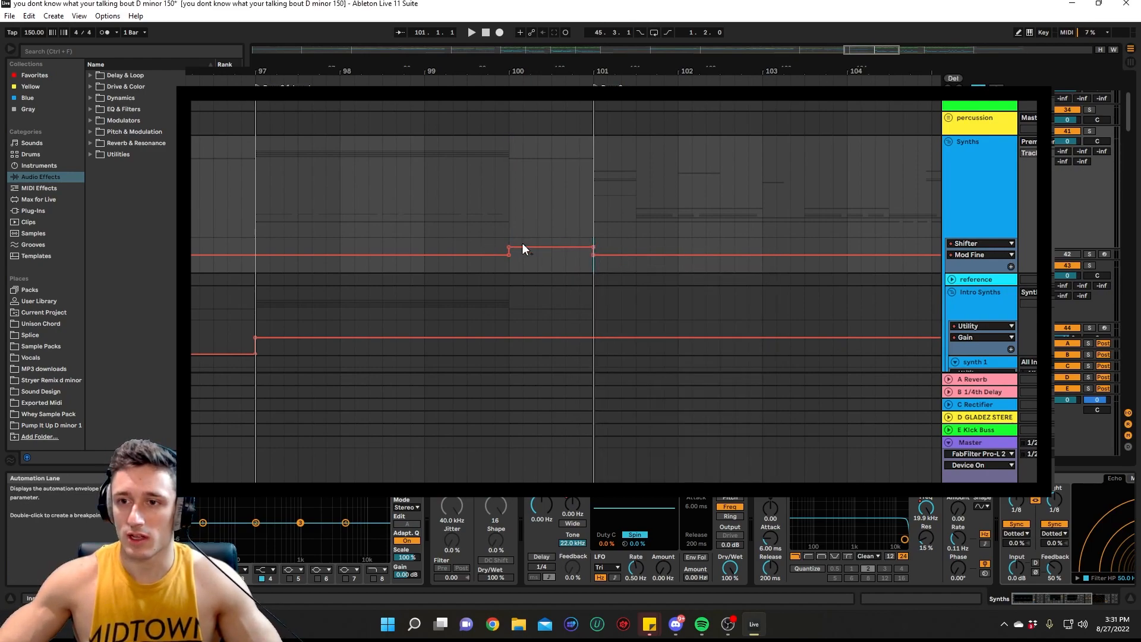
- Undo the Mod Fine breakpoint edits between bars 100 and 101
key("ctrl+z")
key("ctrl+z")
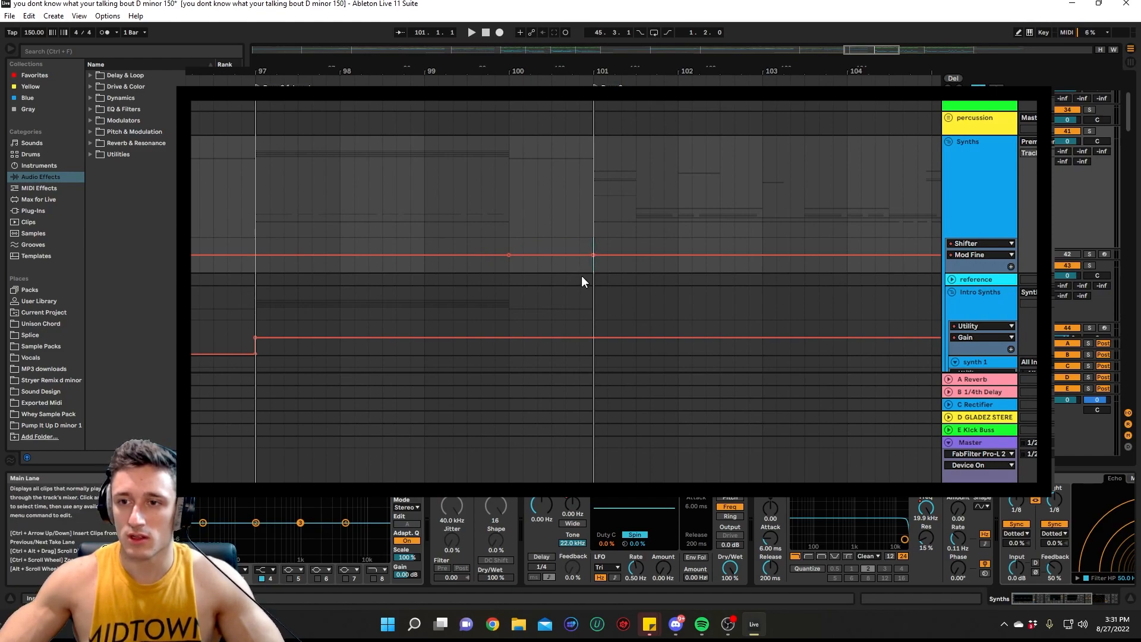
key("ctrl+z")
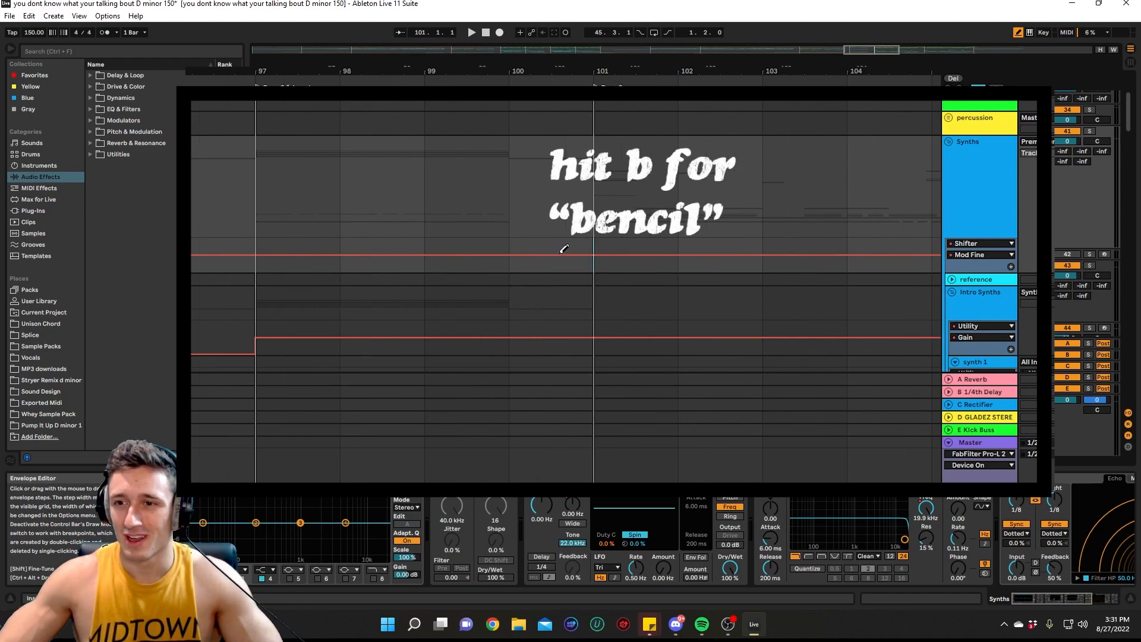
- Draw a raised Mod Fine step between bars 100 and 101 in draw mode, and clear that span
left_click_drag(561, 252, 566, 243)
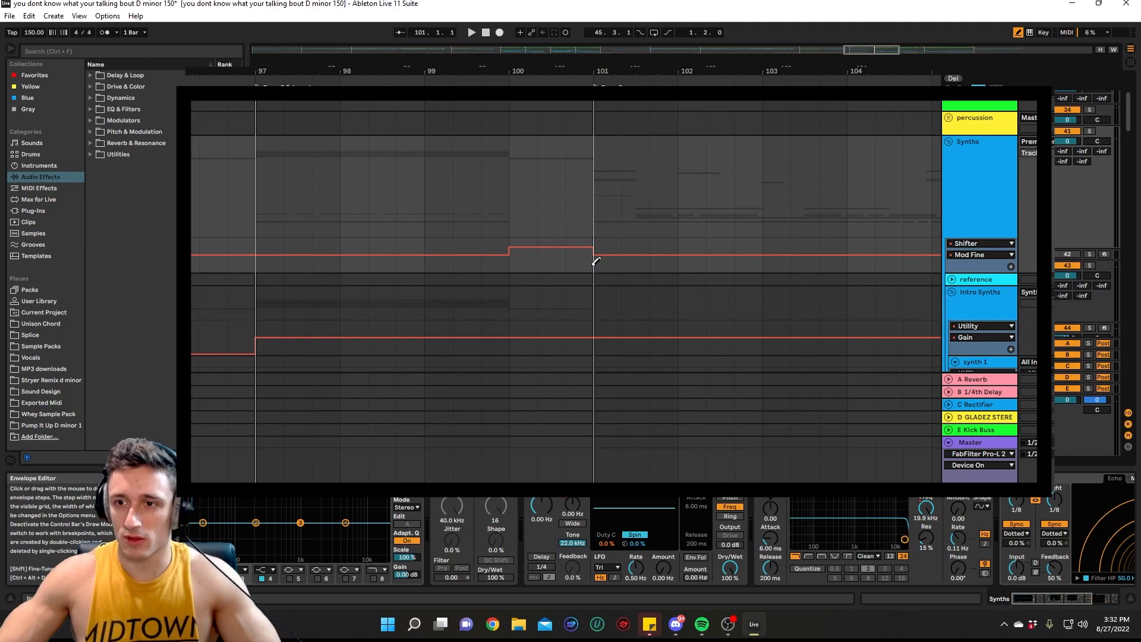
key("b")
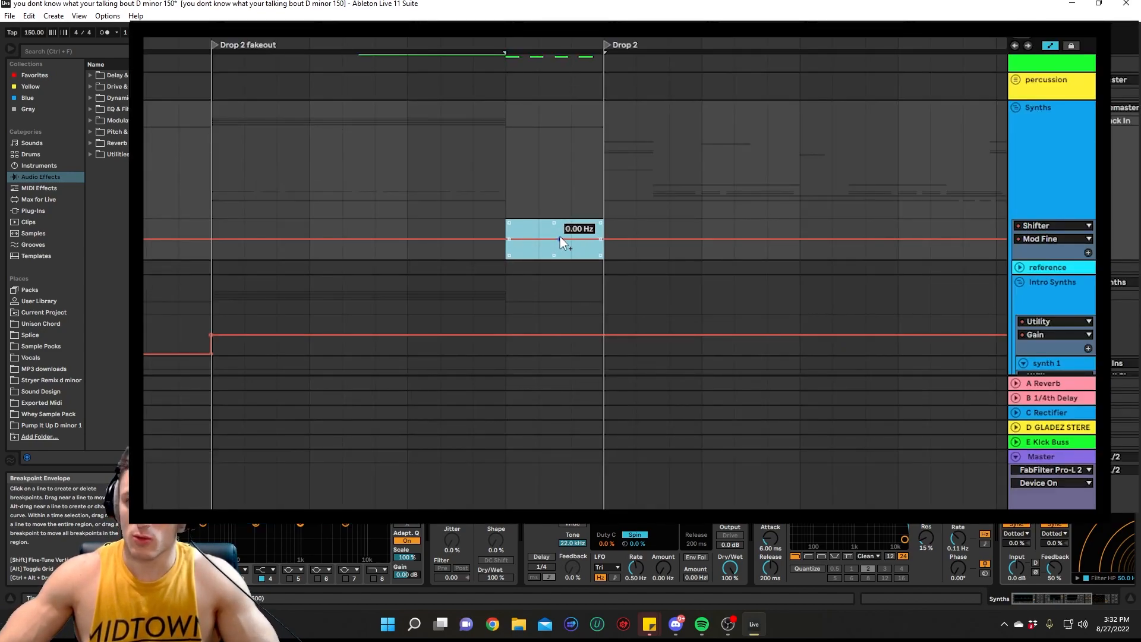
left_click_drag(560, 233, 600, 240)
key("Delete")
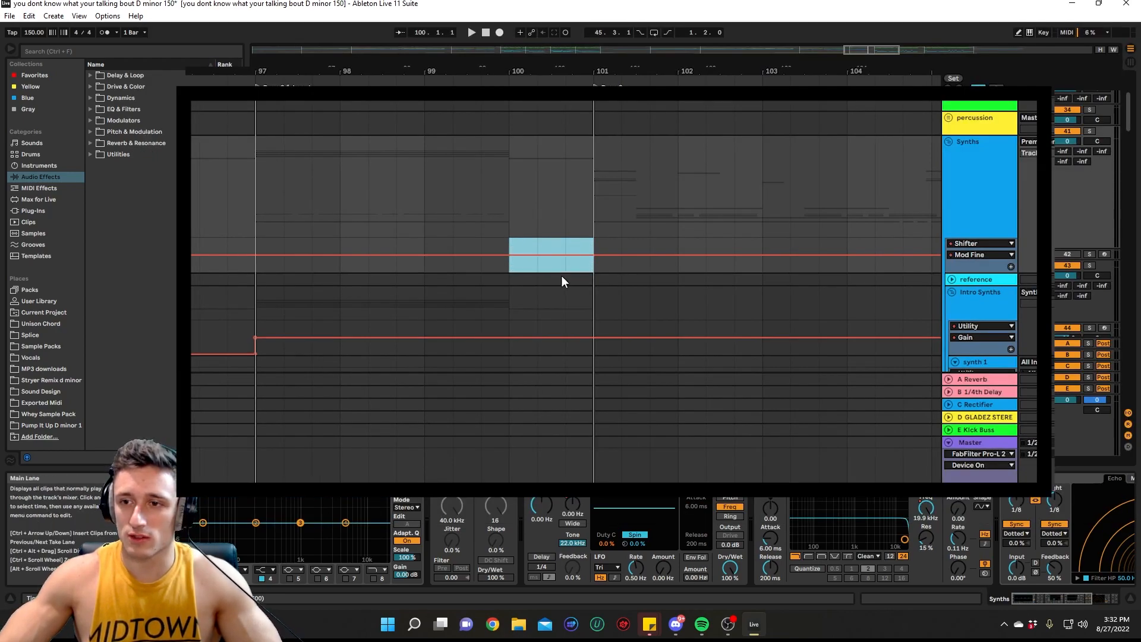
- Rebuild the raised Mod Fine segment between bars 100 and 101 with breakpoints, at about 57 Hz
left_click(532, 217)
left_click_drag(515, 257, 511, 248)
key("ctrl+z")
left_click(592, 258)
left_click_drag(590, 254, 593, 246)
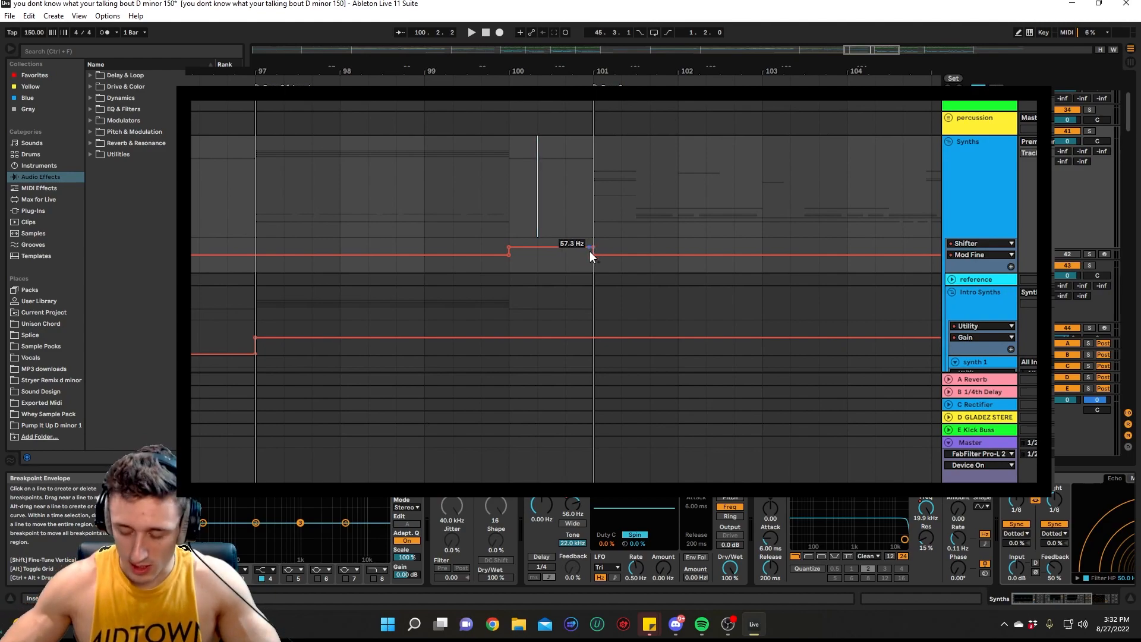
- Try lowering the selected Mod Fine span between bars 100 and 101 to about -53 Hz, and undo it
left_click_drag(593, 266, 553, 269)
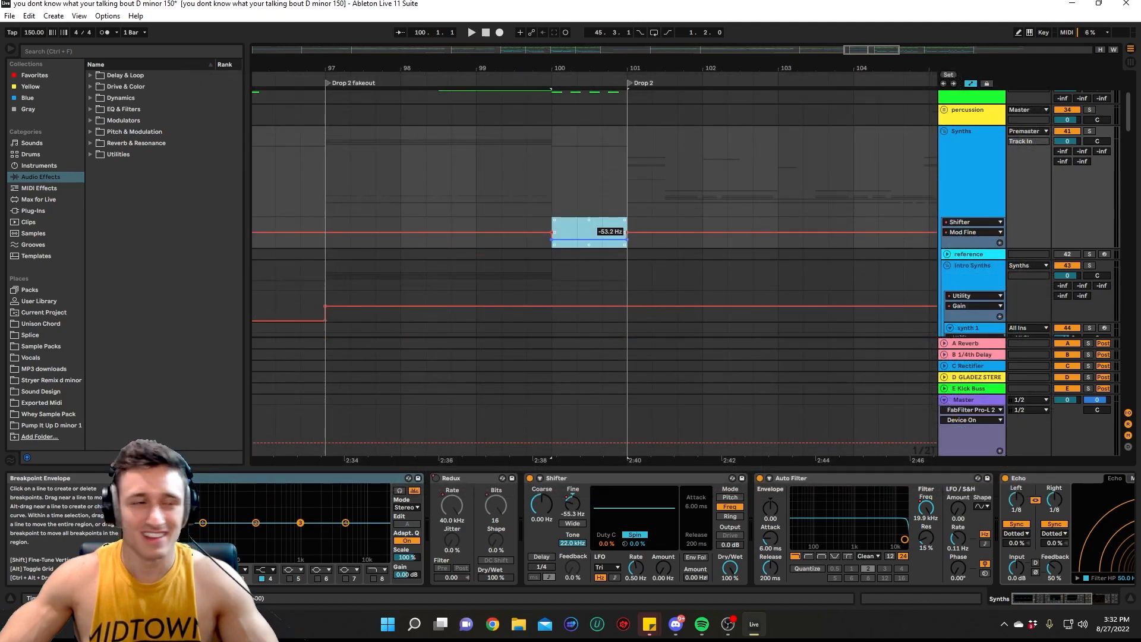
key("ctrl+z")
left_click(544, 201)
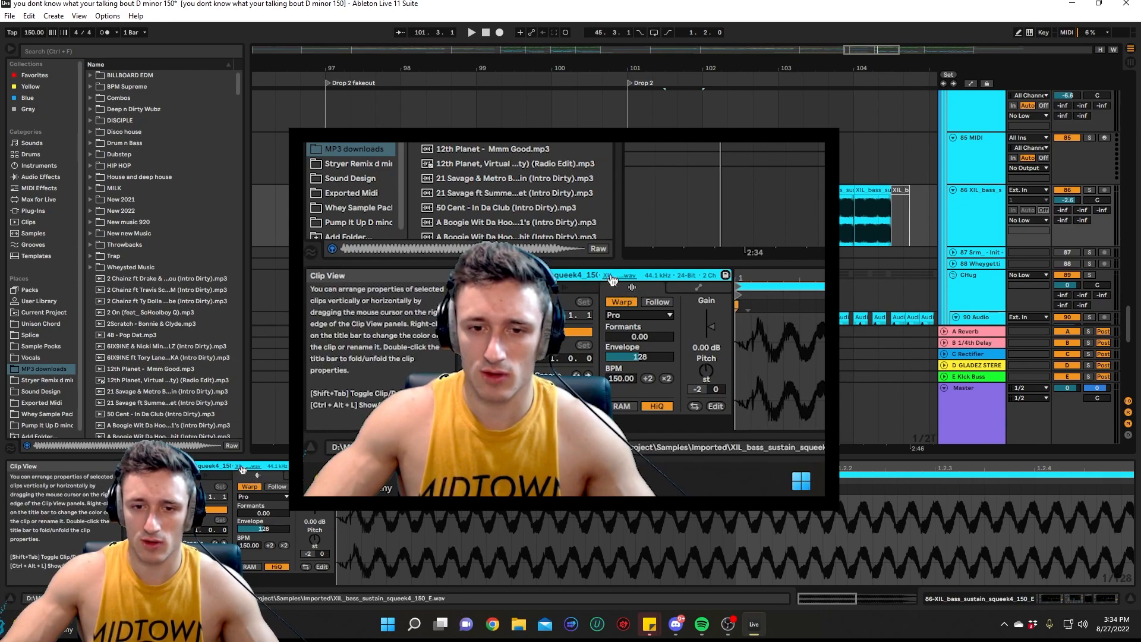
- Reveal the source file of the XIL_bass_sustain_squeek4 clip in the browser
left_click(241, 467)
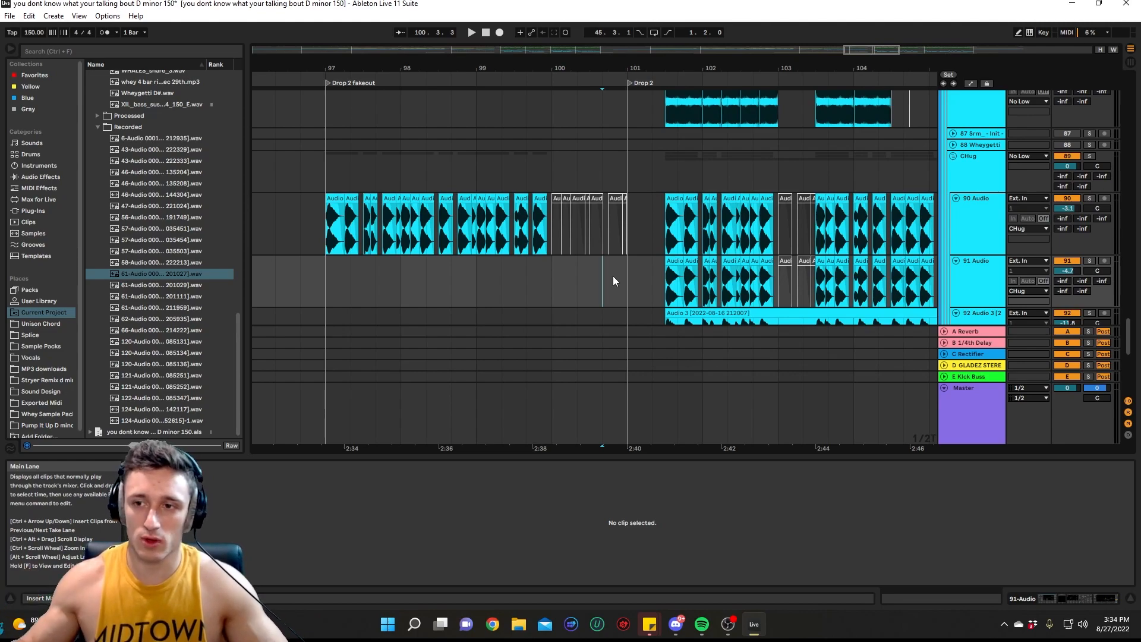
- Insert 4 bars of time at bar 97, where the Drop 2 fakeout starts
scroll(425, 265, "down", 2)
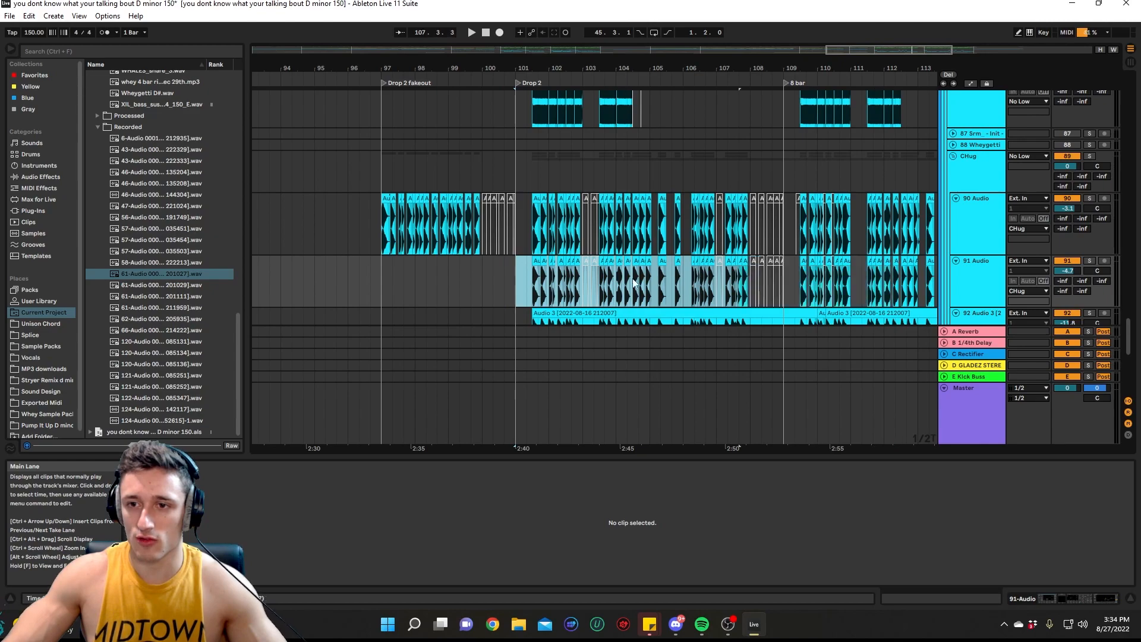
left_click(354, 285)
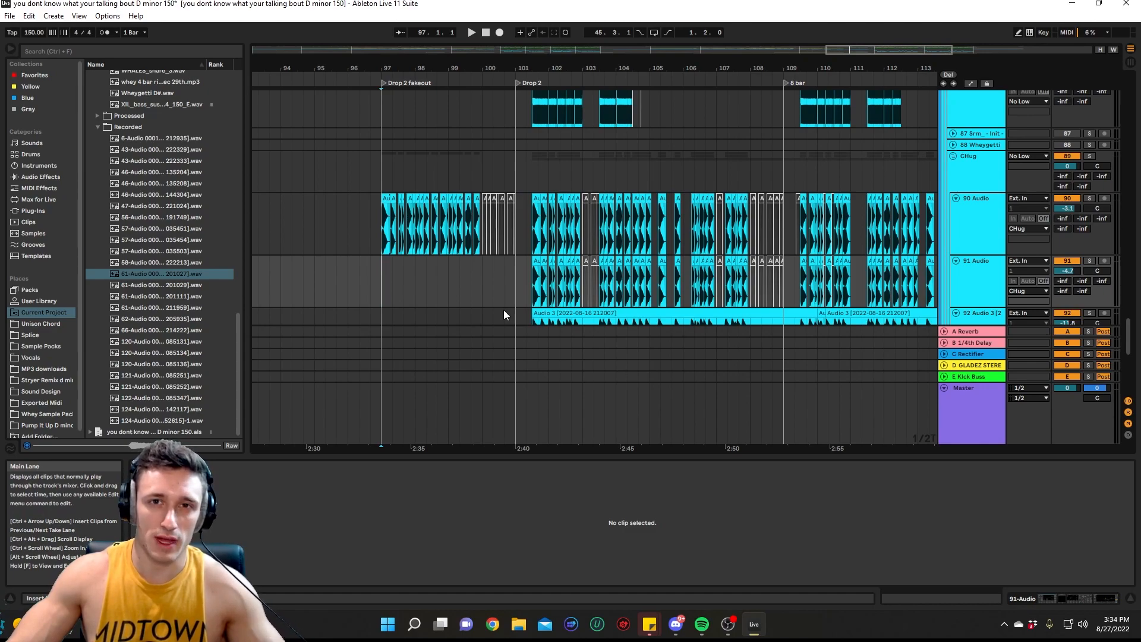
key("ctrl+i")
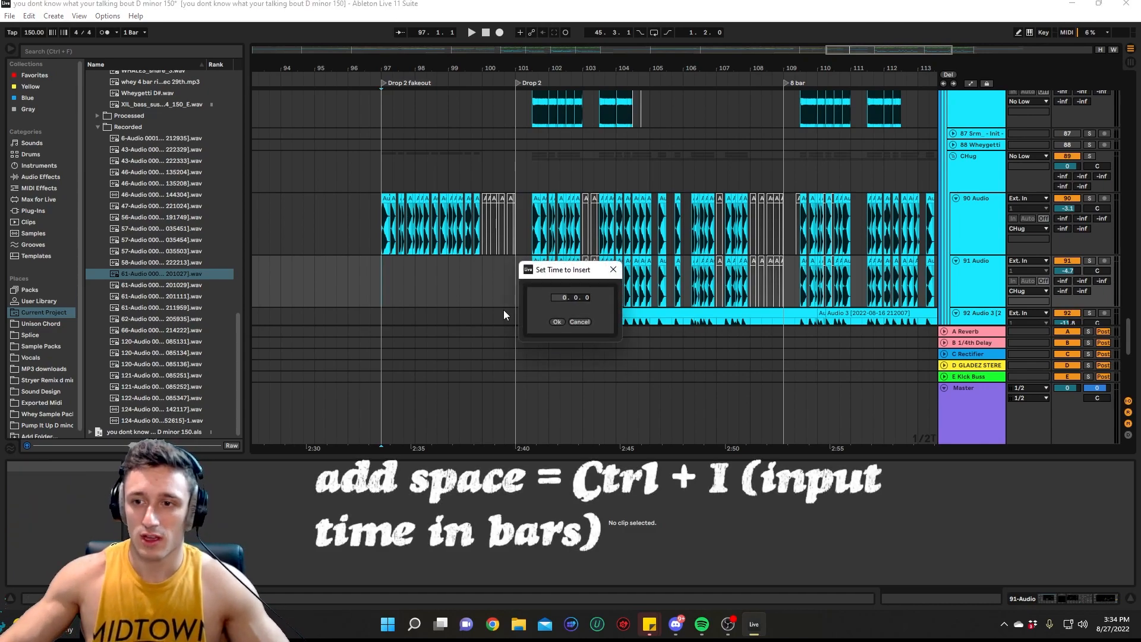
type("4")
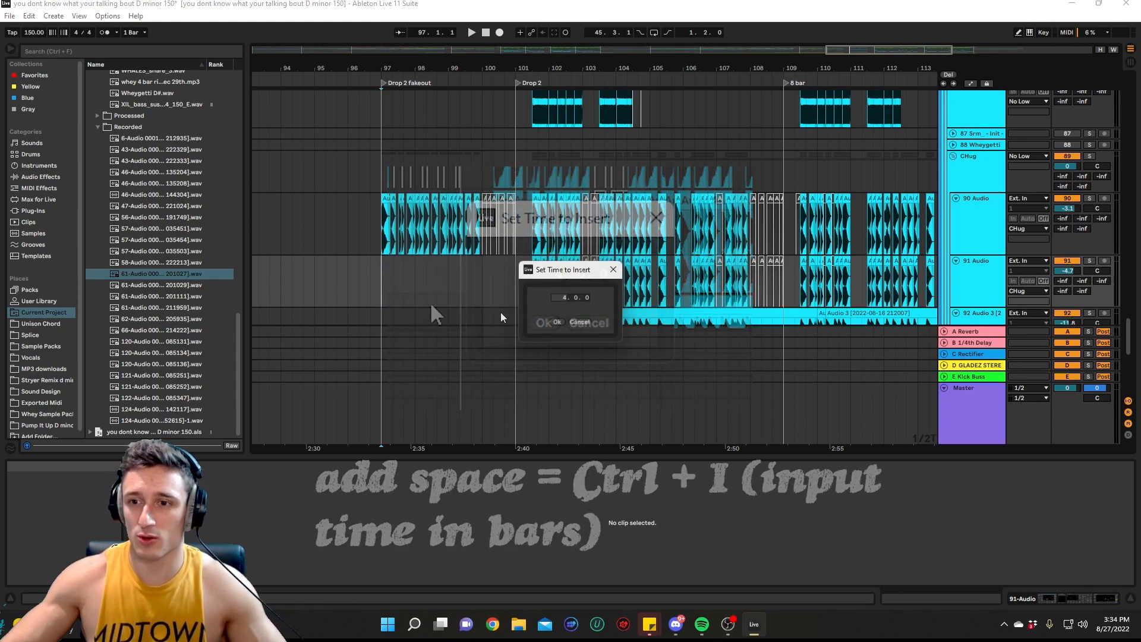
key("Return")
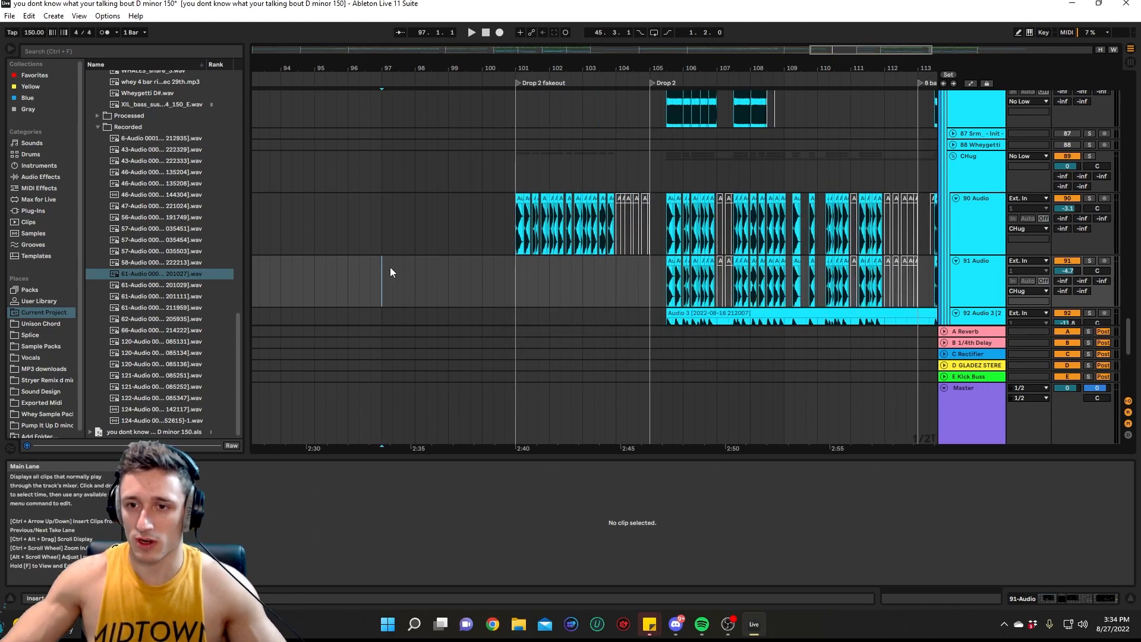
- Delete the empty four bars of time between bars 97 and 101
mouse_move(381, 274)
left_mouse_down()
mouse_move(504, 266)
mouse_move(512, 280)
mouse_move(389, 286)
left_mouse_up()
key("space")
key("space")
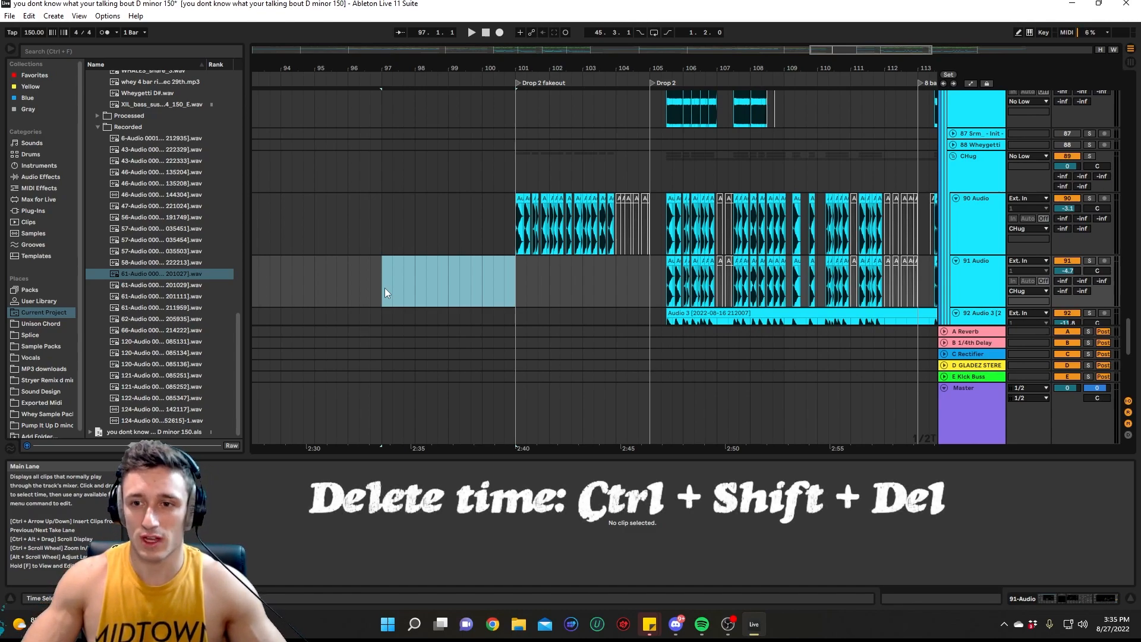
left_click_drag(383, 287, 517, 284)
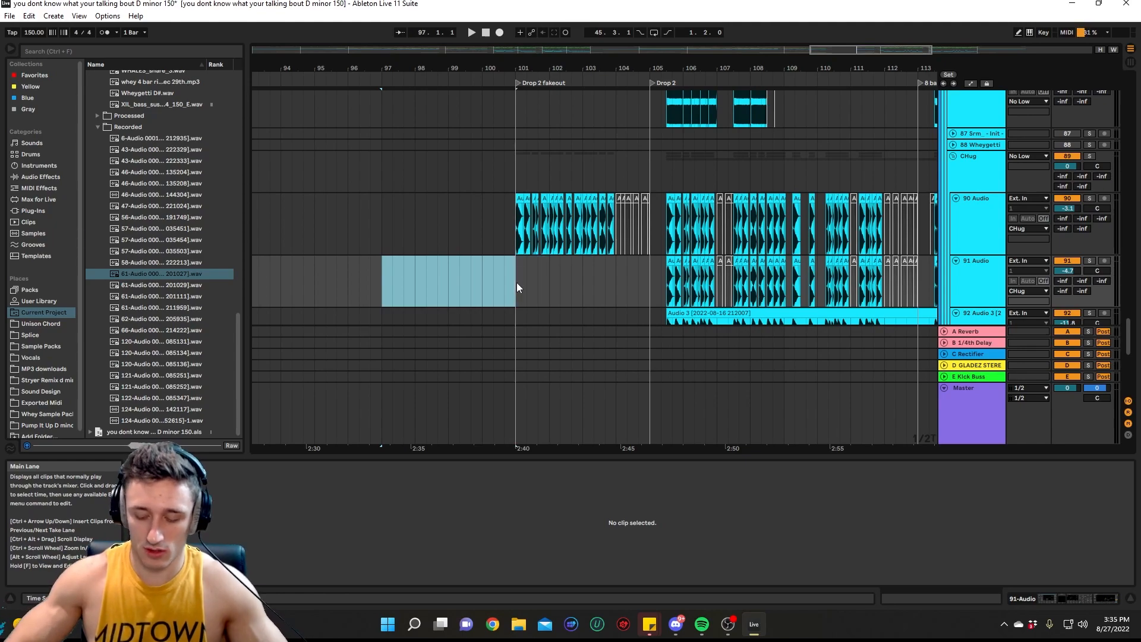
key("ctrl+shift+Delete")
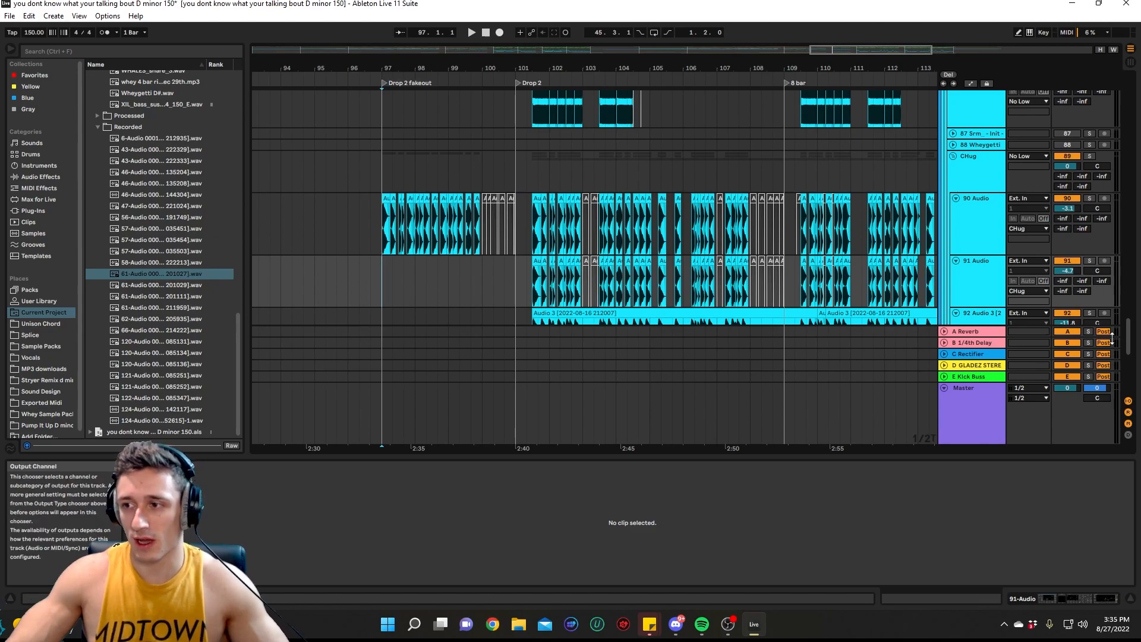
- Fold the Drop synths group and unfold the Drum group
left_click_drag(1128, 340, 1136, 213)
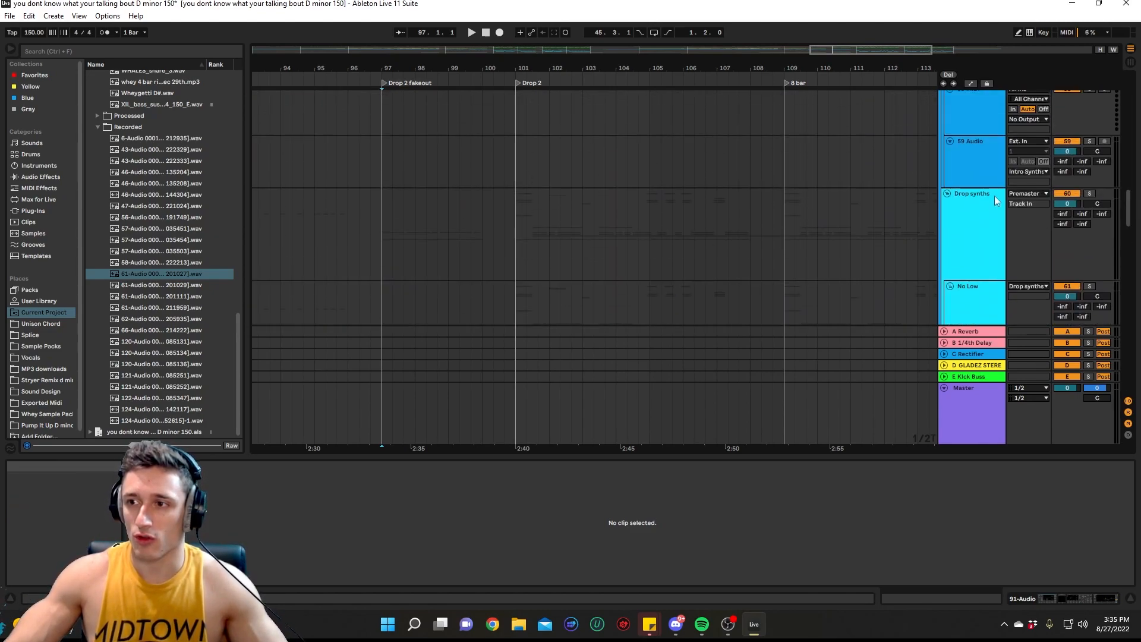
left_click(946, 196)
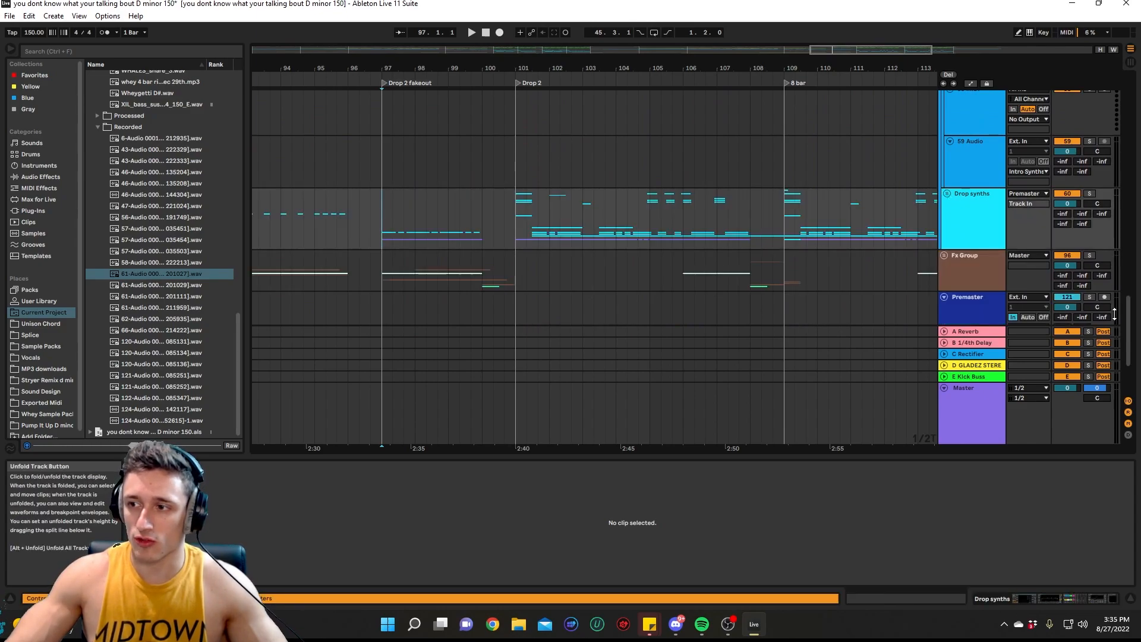
scroll(1115, 165, "up", 8)
scroll(1114, 166, "up", 10)
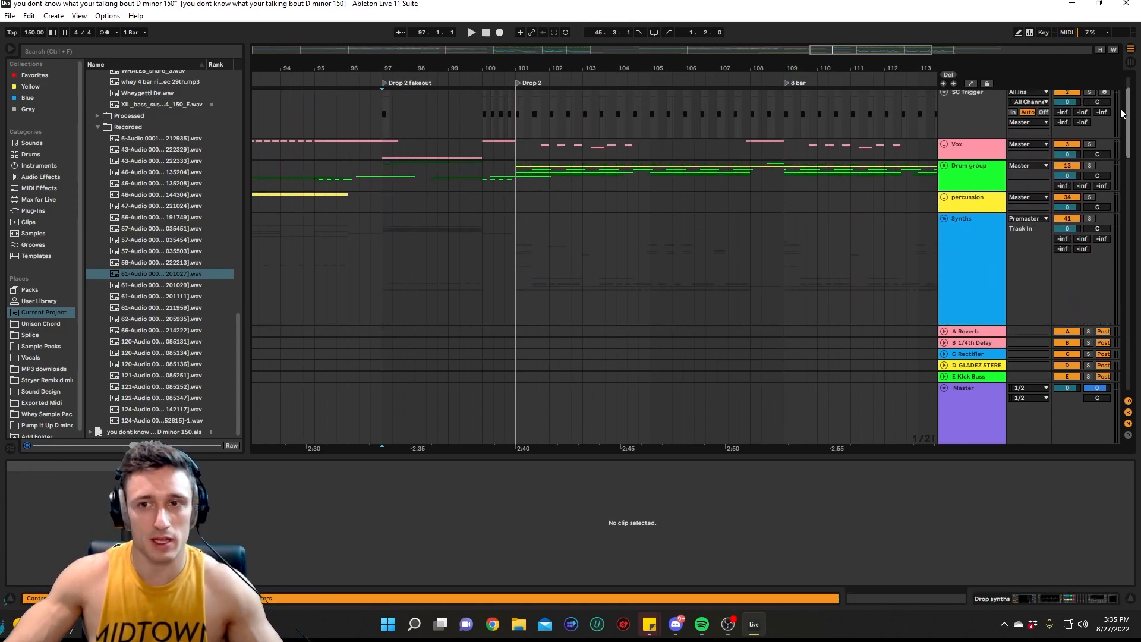
left_click(946, 162)
left_click(945, 170)
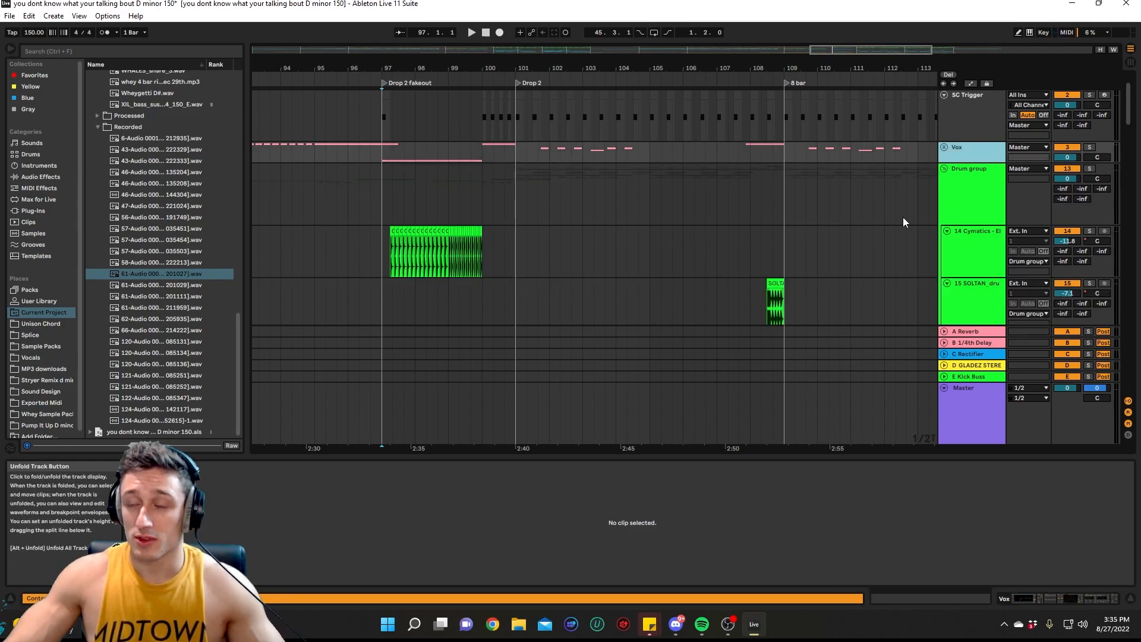
- Select the SC check track in the drop drums and inspect its recorded audio clip
scroll(887, 220, "down", 3)
left_click(957, 244)
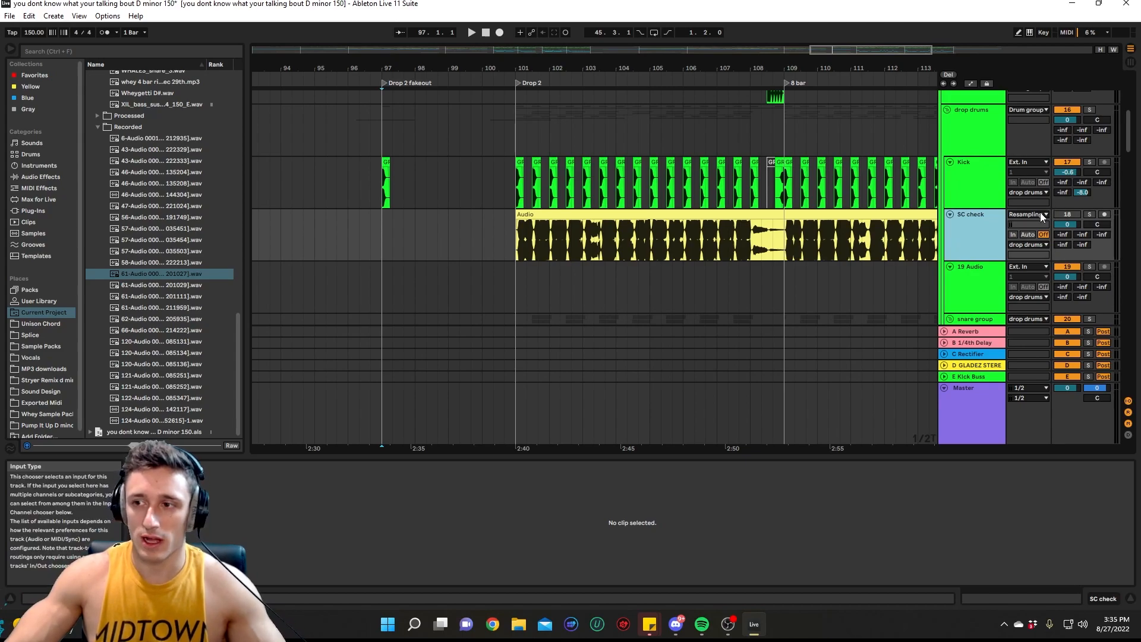
left_click(517, 244)
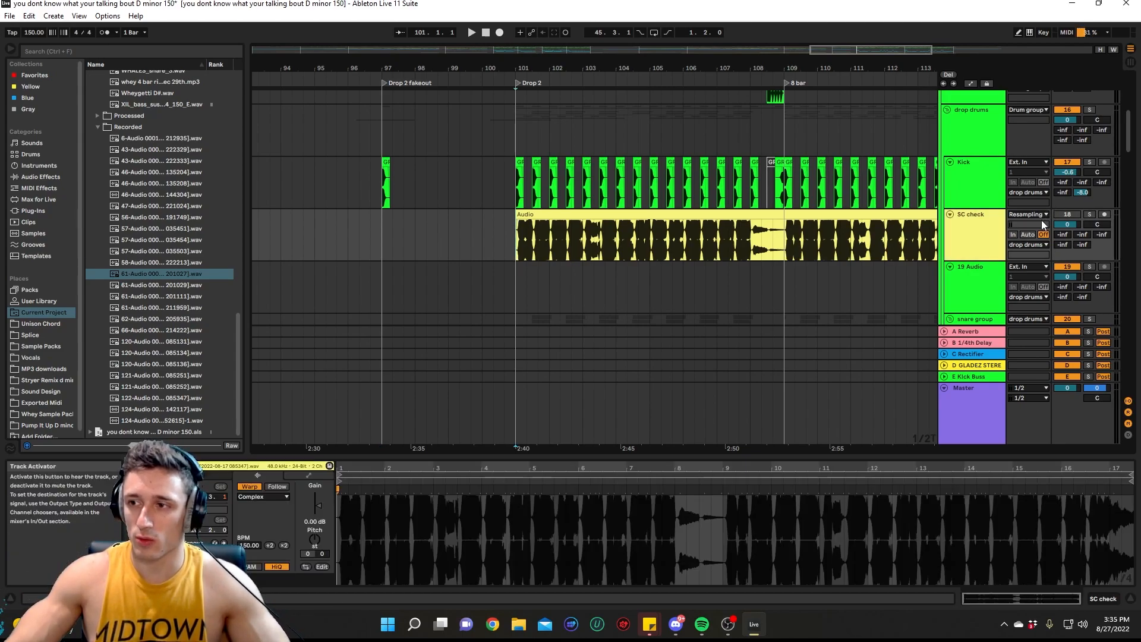
scroll(887, 255, "down", 1)
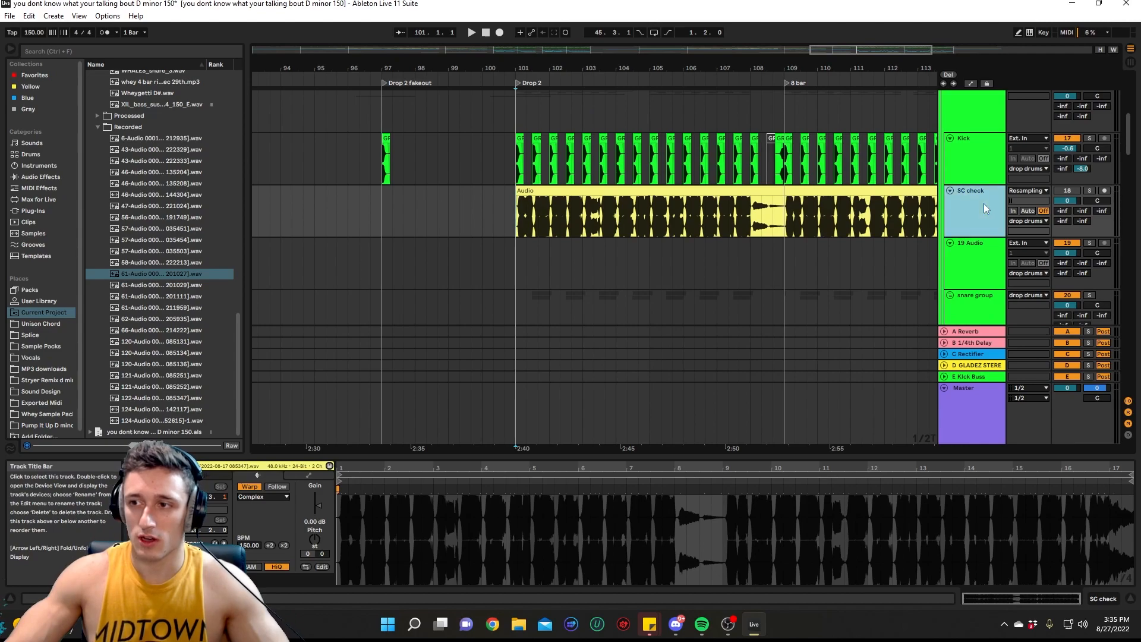
- Rename the empty audio track below SC check as "sc check" and set its input to Resampling
left_click(975, 265)
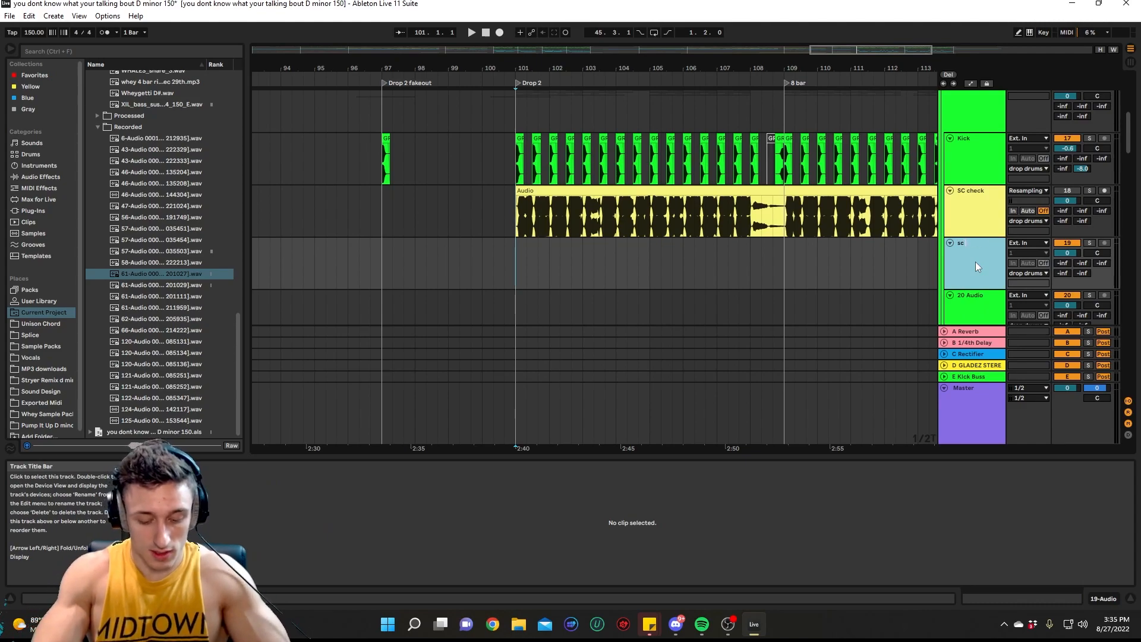
left_click(1023, 245)
left_click(934, 266)
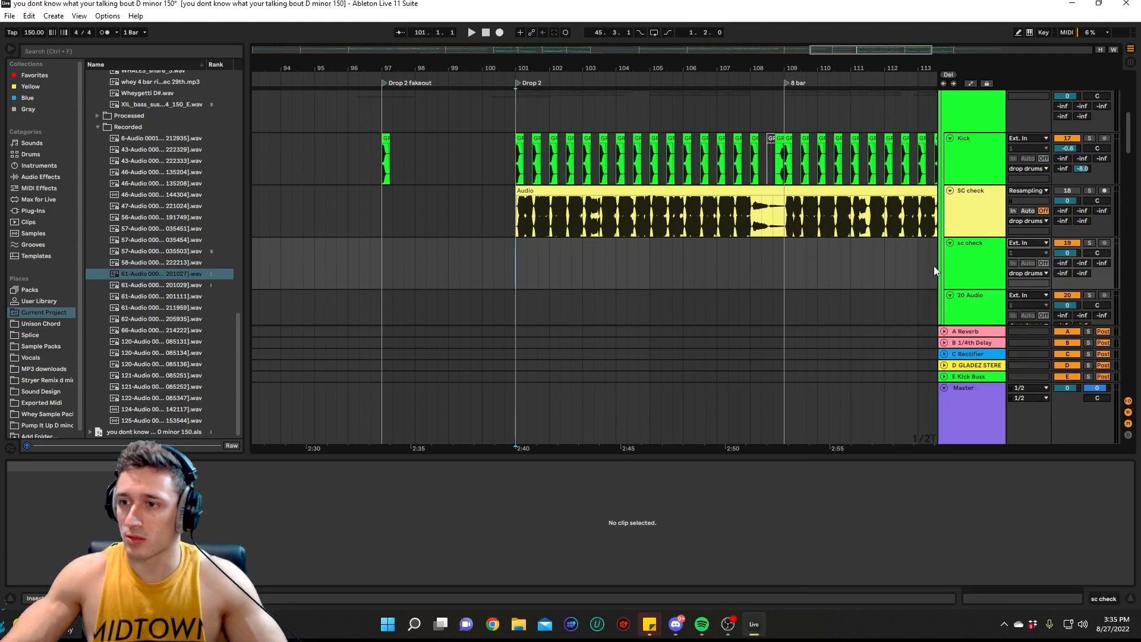
left_click(1018, 243)
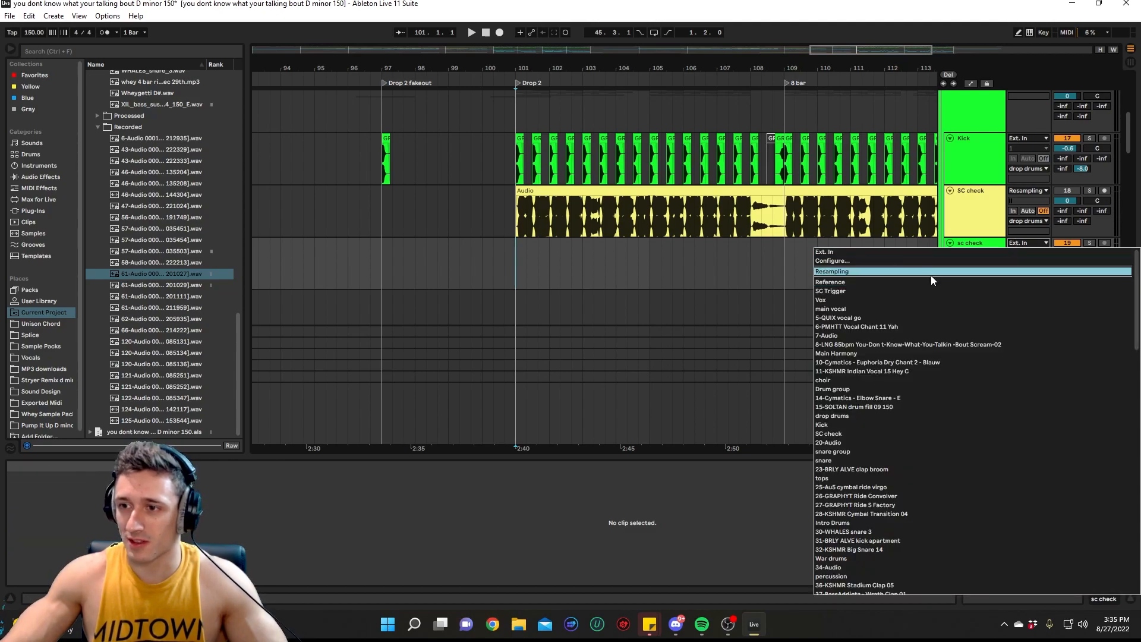
left_click(931, 275)
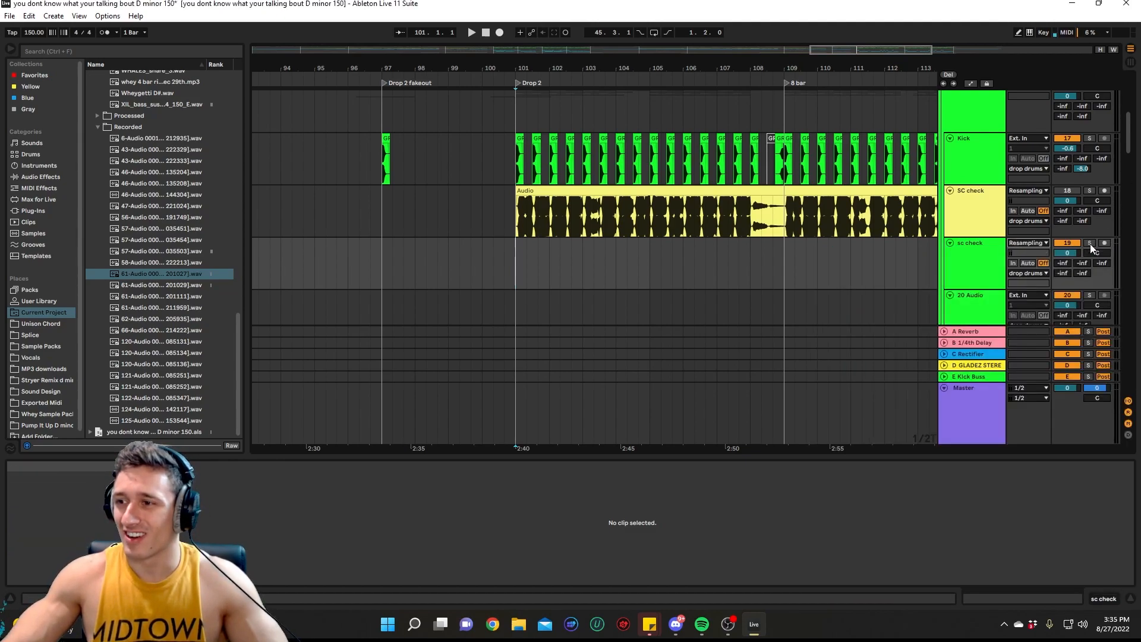
- Record about two bars of the soloed Drop synths onto the armed sc check track, starting at Drop 2
left_click(1104, 243)
left_click_drag(1128, 150, 1128, 255)
scroll(1089, 255, "up", 8)
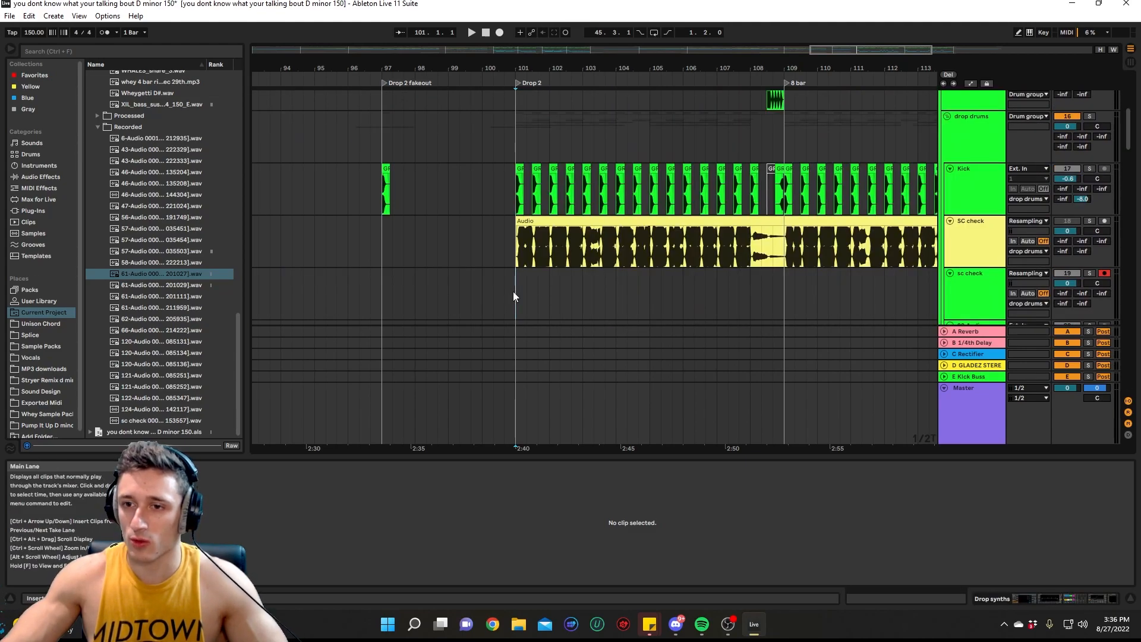
left_click(499, 32)
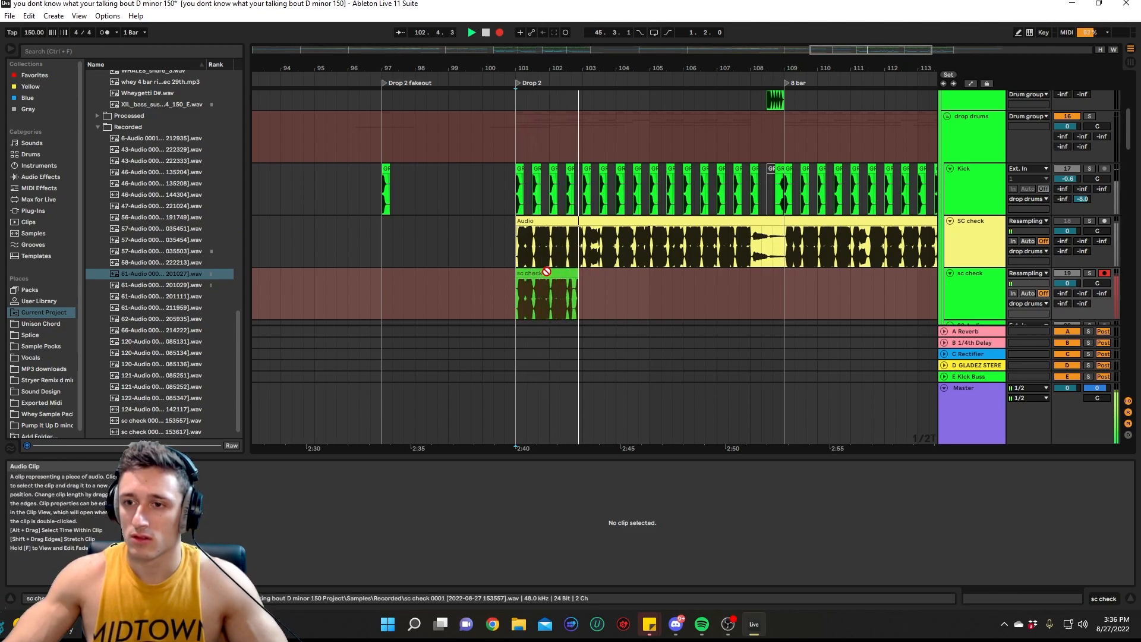
key("space")
- Examine the recorded sc check clip against the yellow SC check audio and delete the sc check track
scroll(548, 294, "up", 6)
left_click(570, 273)
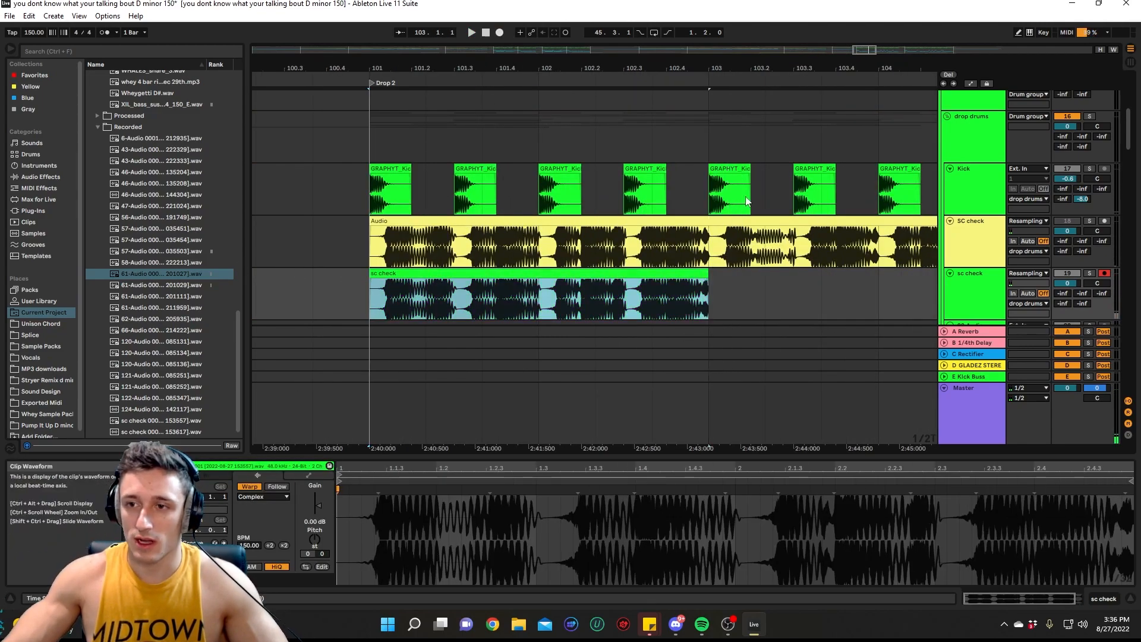
left_click(709, 297)
scroll(337, 238, "down", 5)
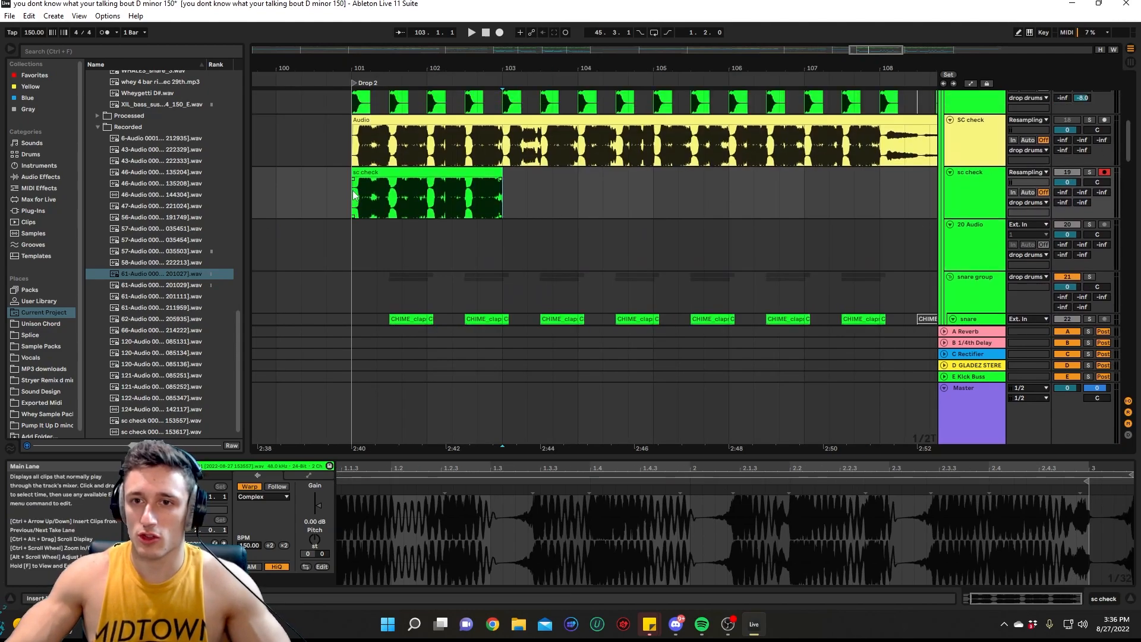
scroll(353, 196, "up", 3)
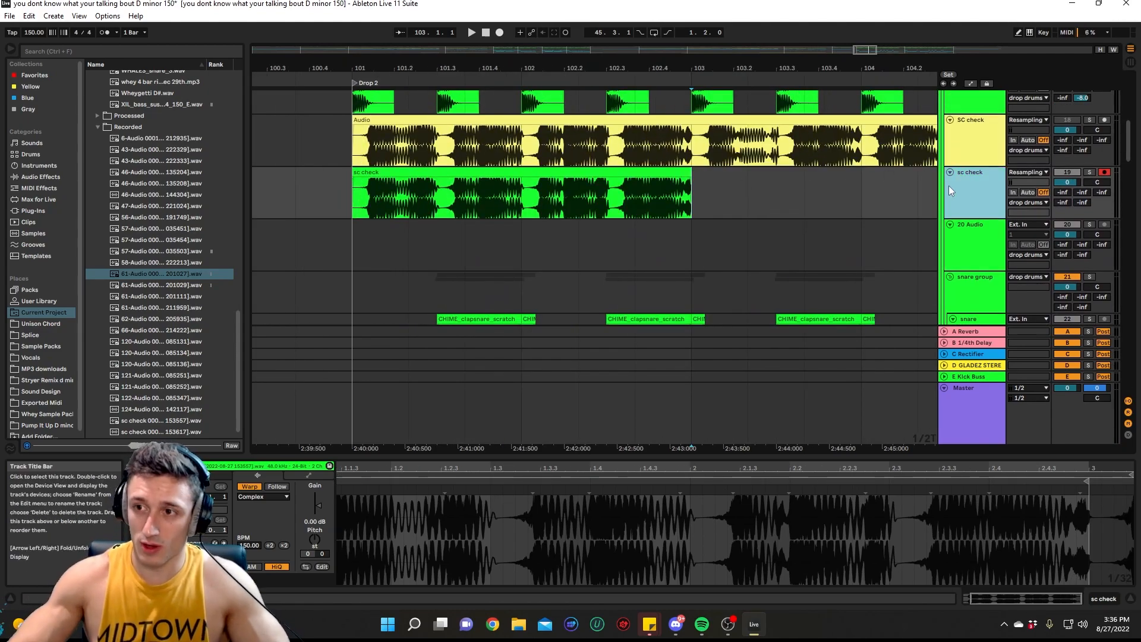
key("Delete")
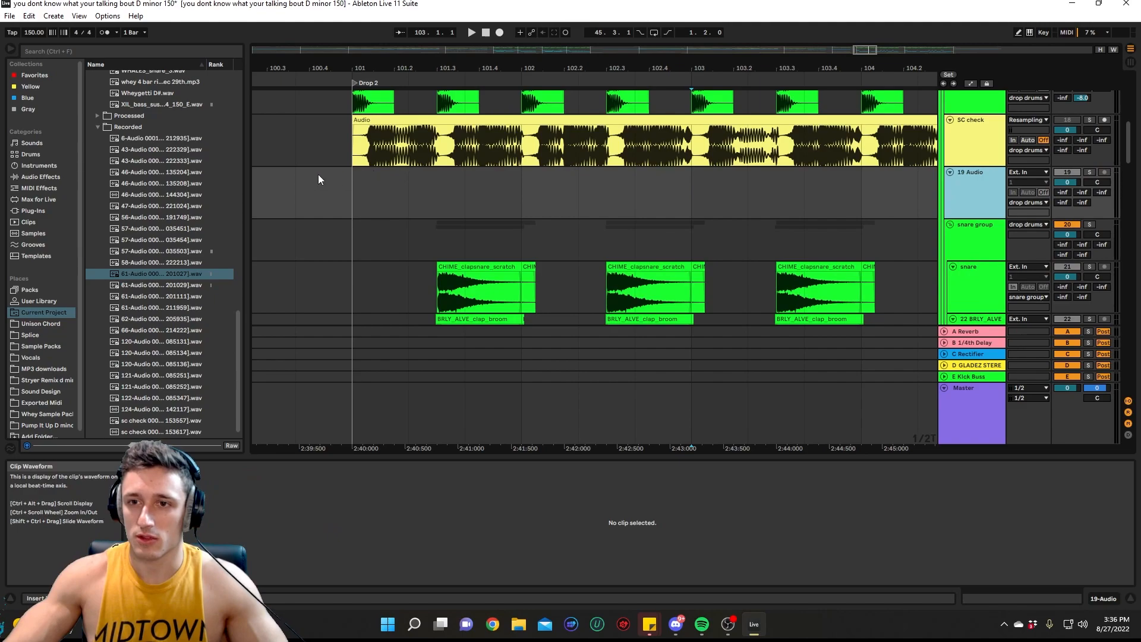
- Compare the first kick clip of Drop 2 with the ducked waveform on the SC check track
scroll(353, 159, "up", 5)
scroll(386, 250, "up", 2)
left_click(353, 228)
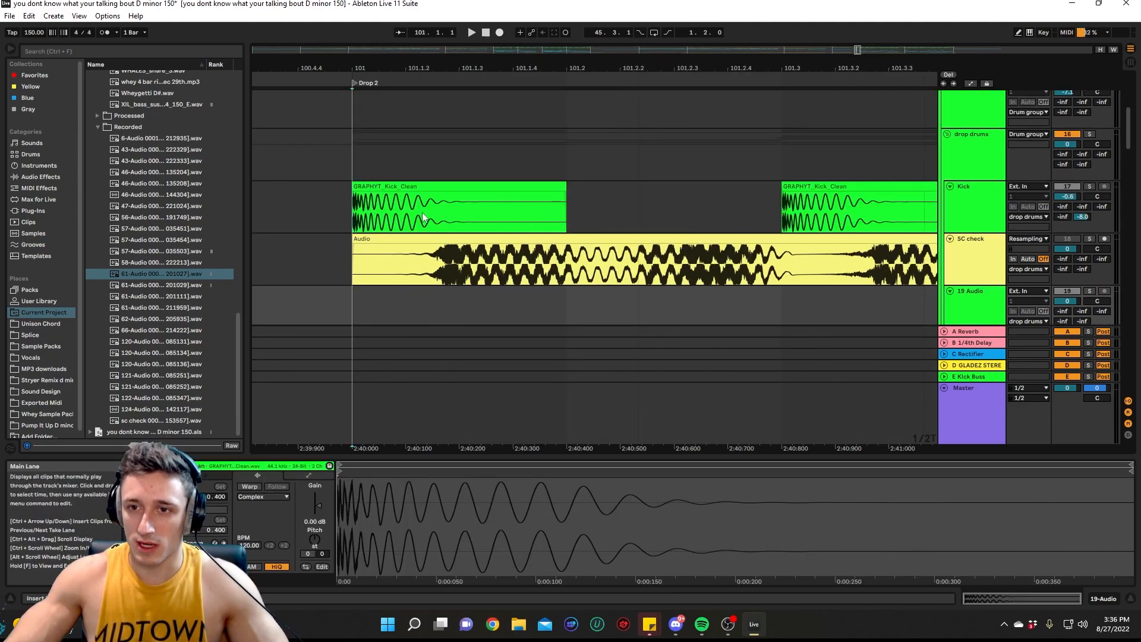
scroll(420, 257, "up", 2)
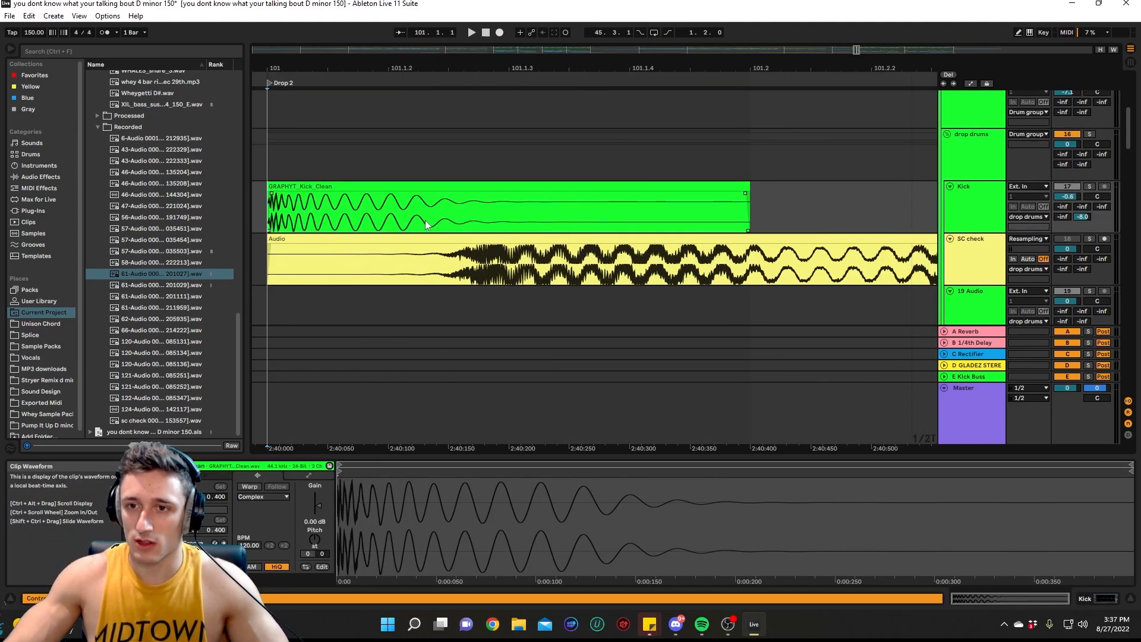
scroll(492, 264, "down", 3)
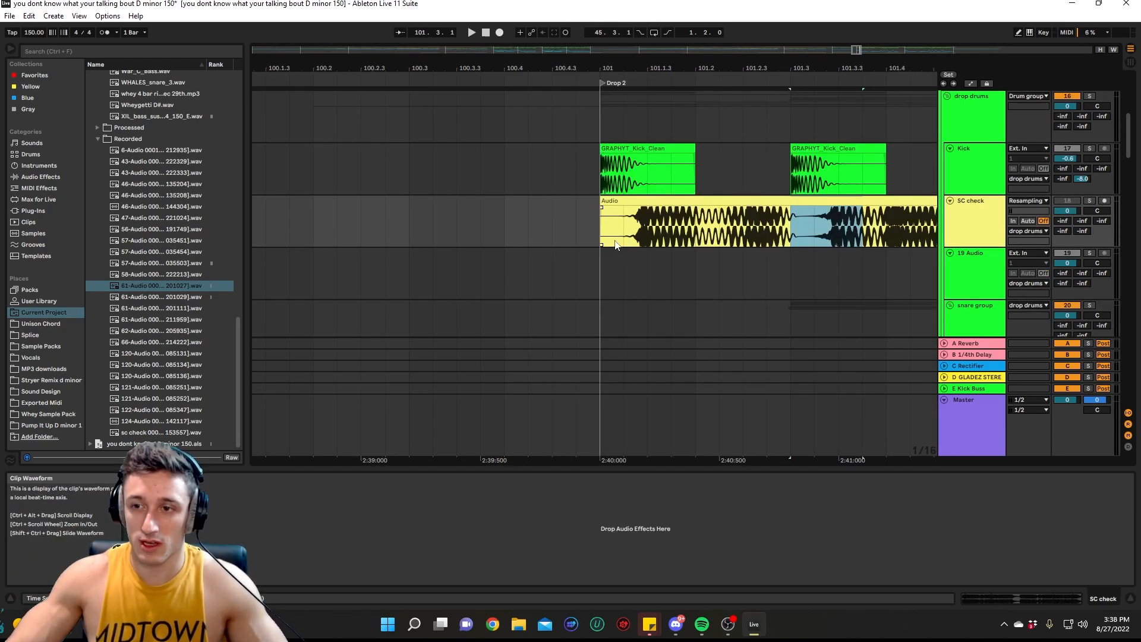
scroll(631, 241, "up", 2)
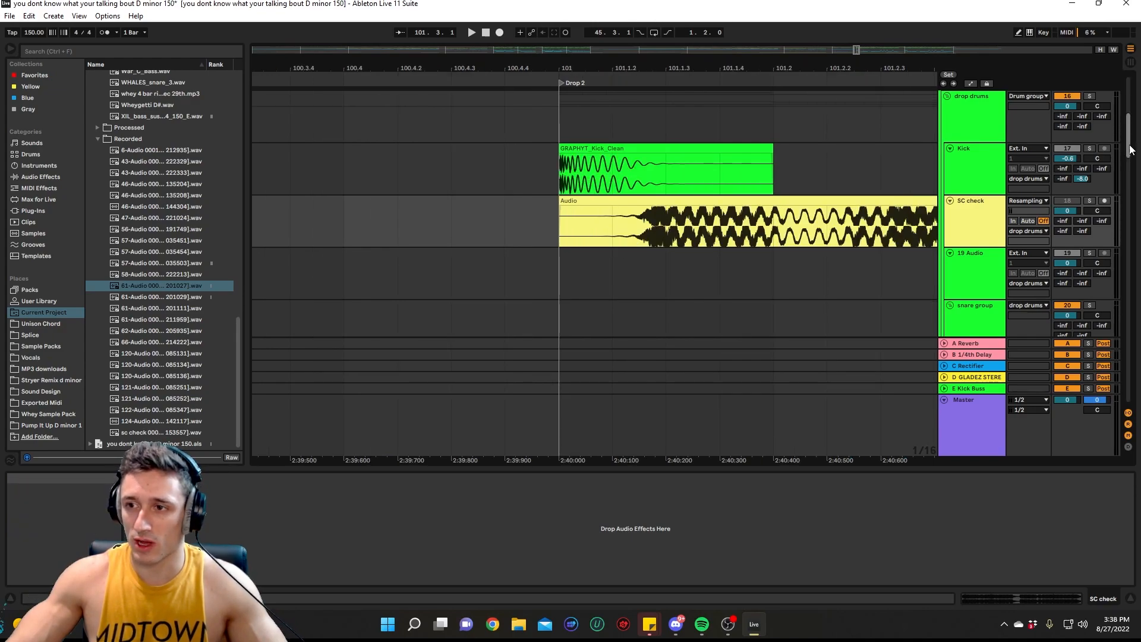
- Shorten the ducking in the Drop synths ShaperBox by moving the volume curve's full-level point earlier, and close the plug-in window
scroll(1117, 273, "down", 6)
left_click_drag(1114, 294, 1123, 263)
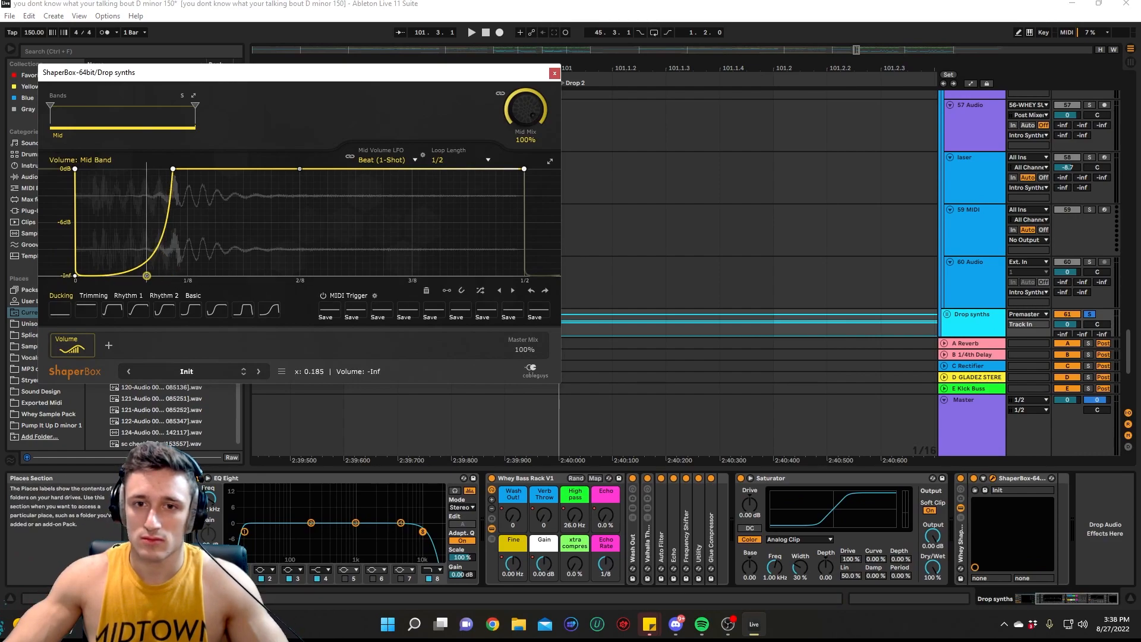
left_click_drag(173, 169, 145, 170)
left_click(554, 74)
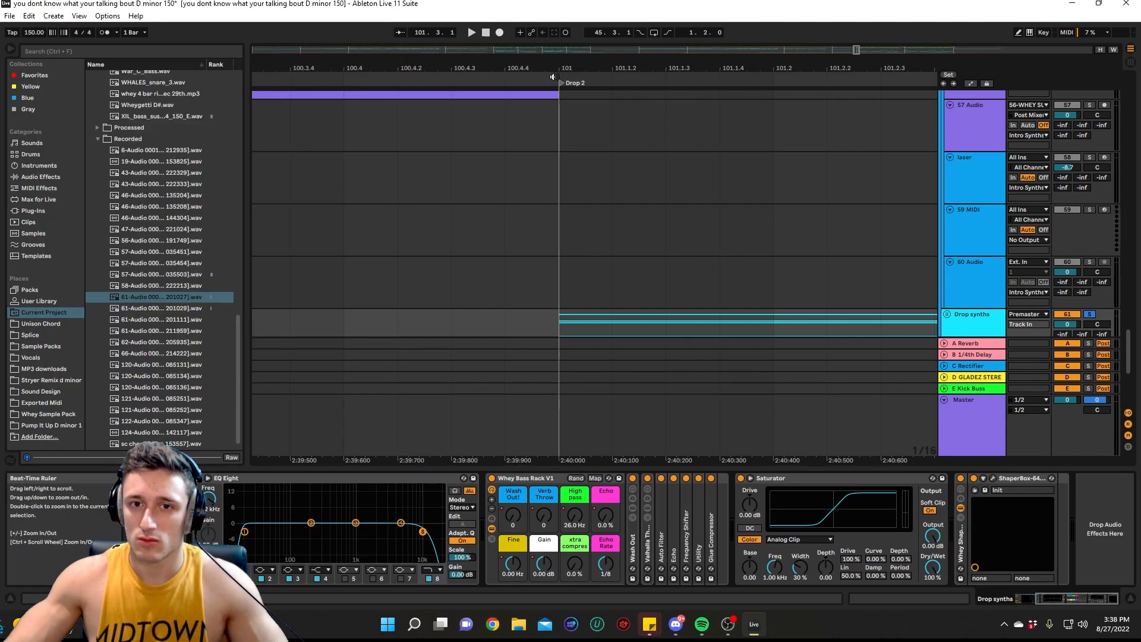
- Record the Drop synths from bar 101 onto the armed 19 Audio resampling track and compare the waveform with the SC check clip
scroll(1085, 155, "up", 15)
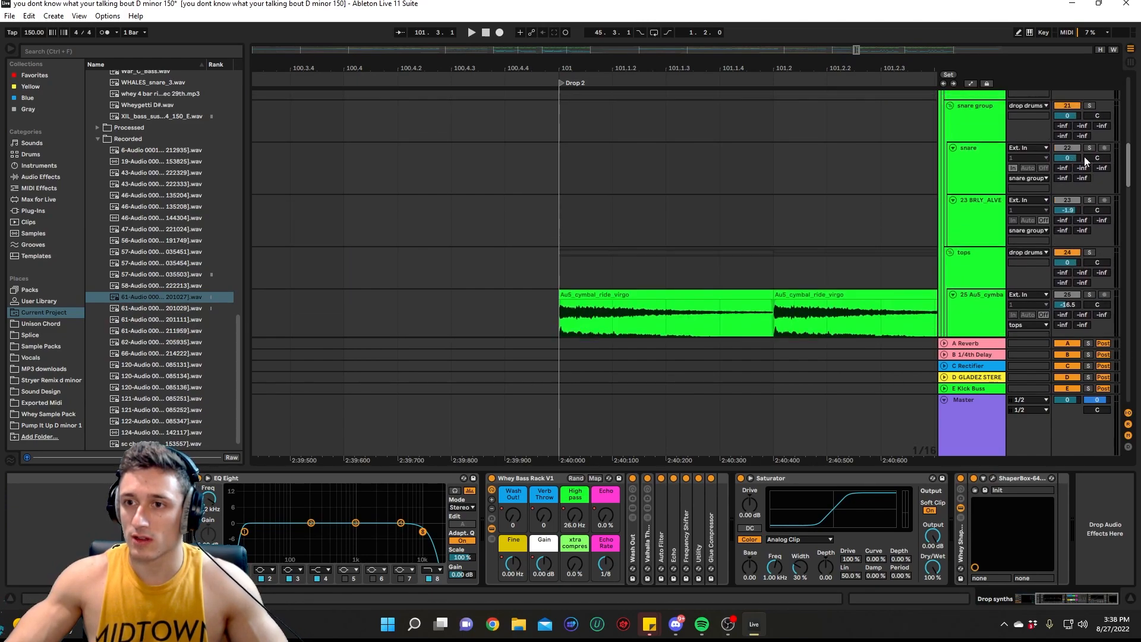
left_click(555, 226)
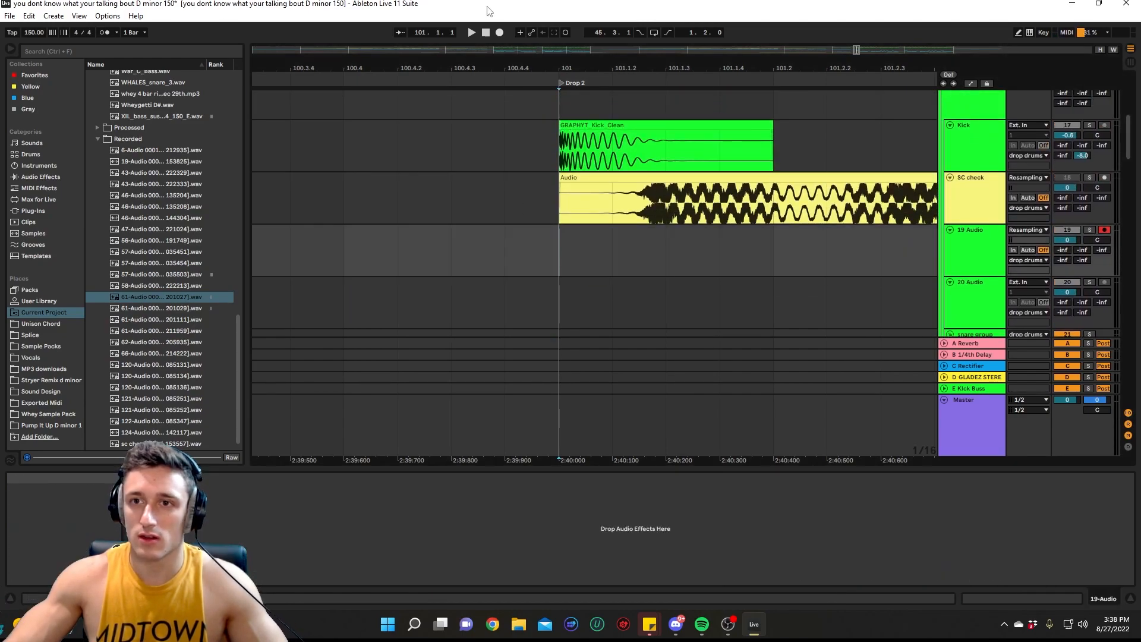
key("F9")
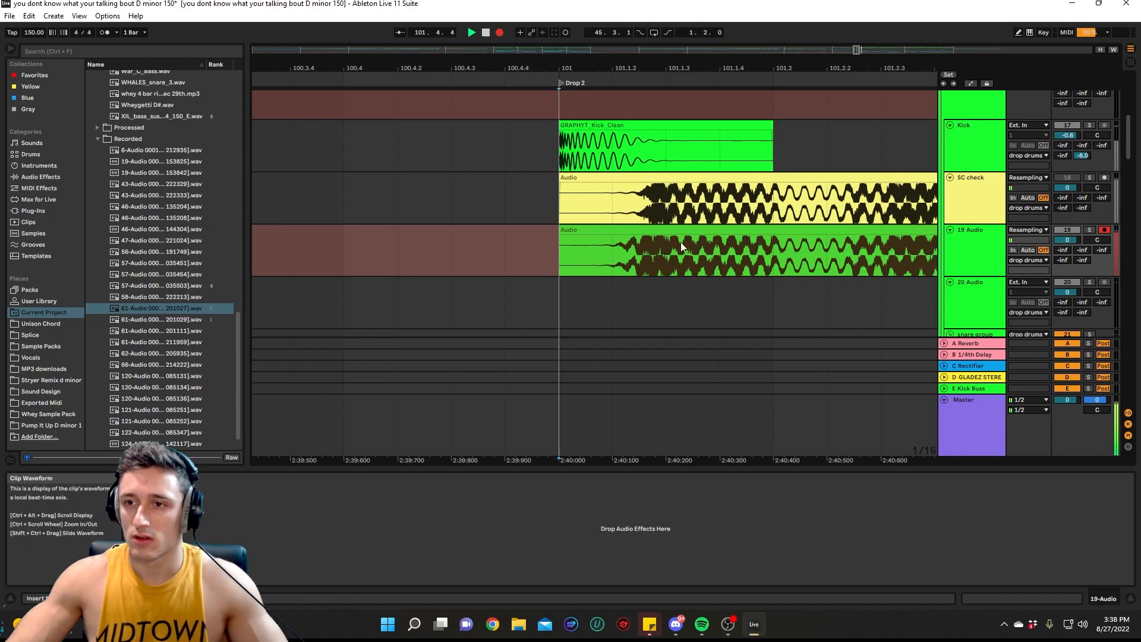
key("space")
scroll(630, 269, "up", 3)
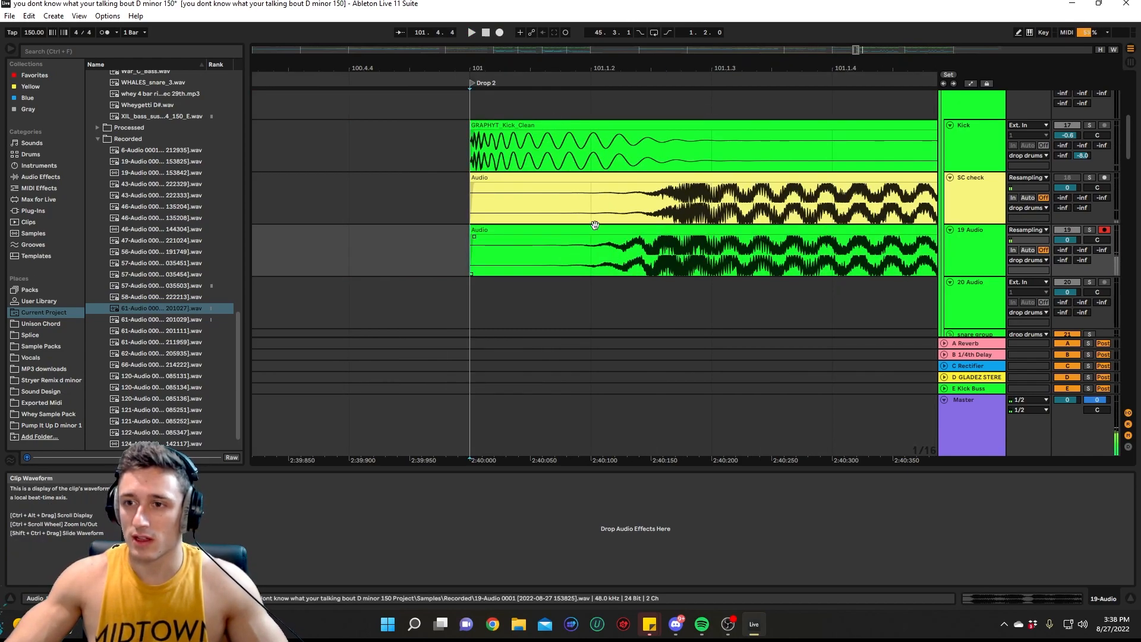
left_click(645, 255)
right_click(642, 223)
key("Escape")
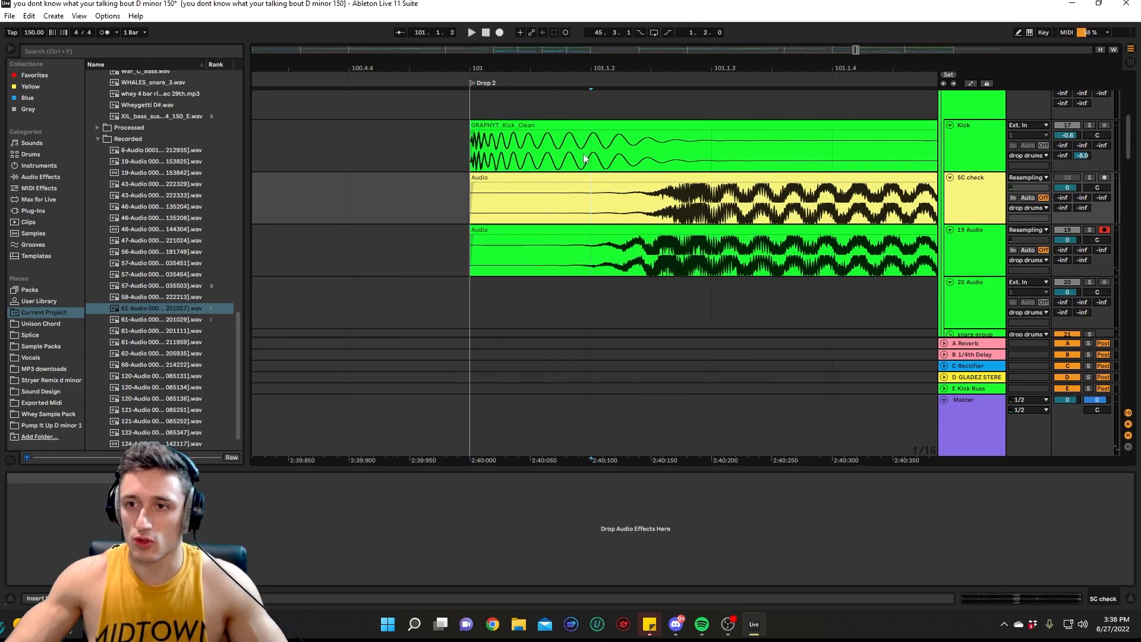
- Listen to the soloed Kick from Drop 2, first alone and then together with the 19 Audio recording
left_click(643, 161)
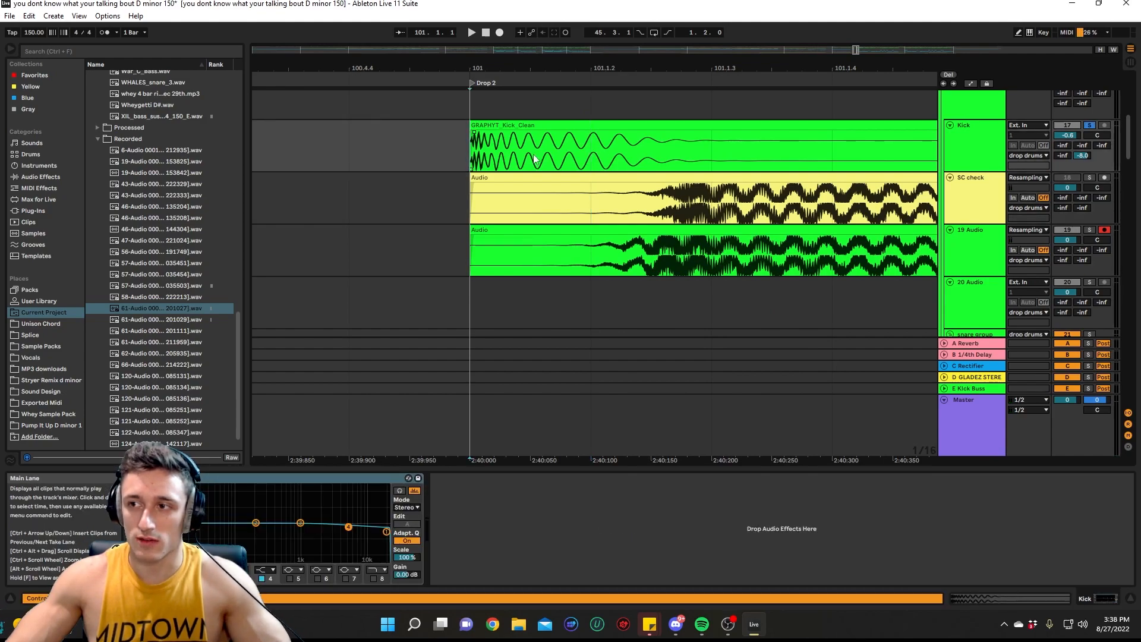
key("space")
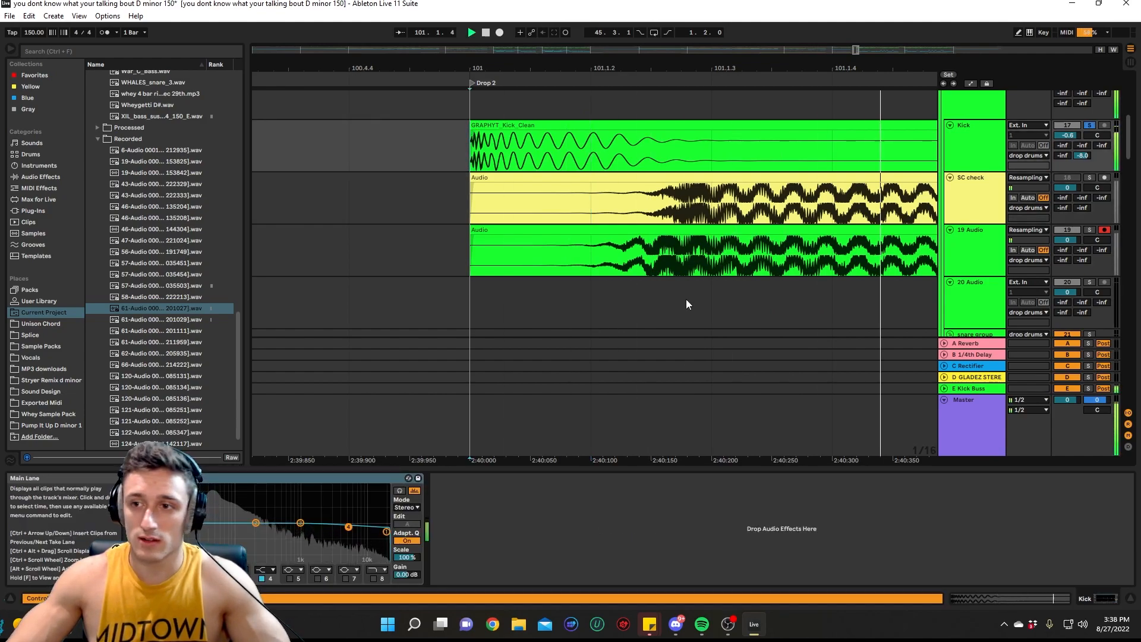
left_click(1090, 231)
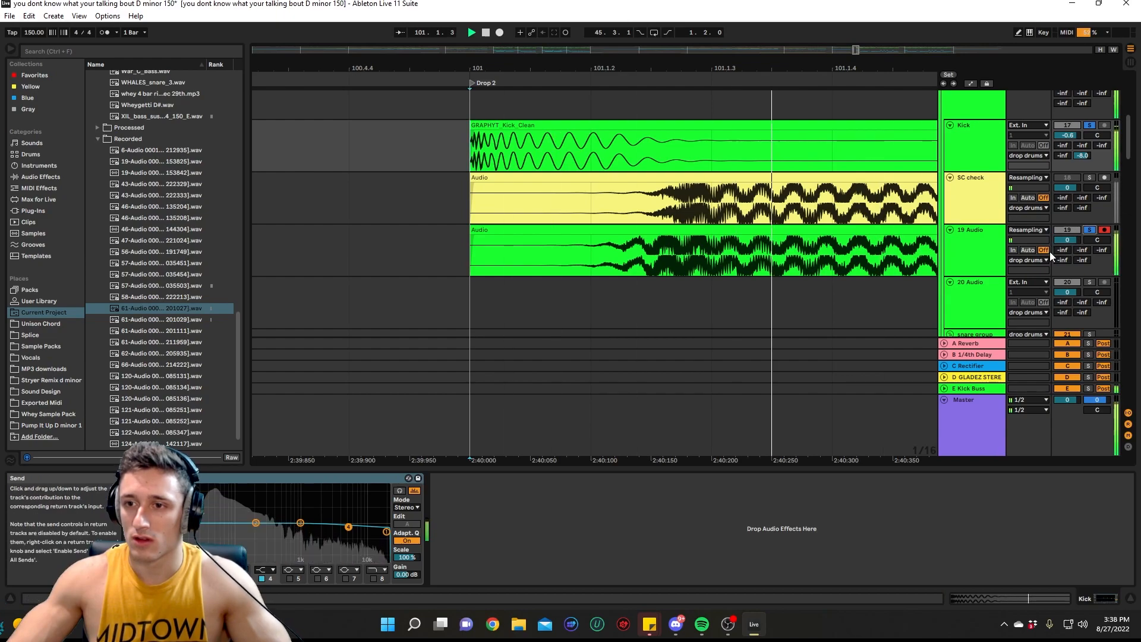
key("space")
key("space")
key("space")
key("space")
key("space")
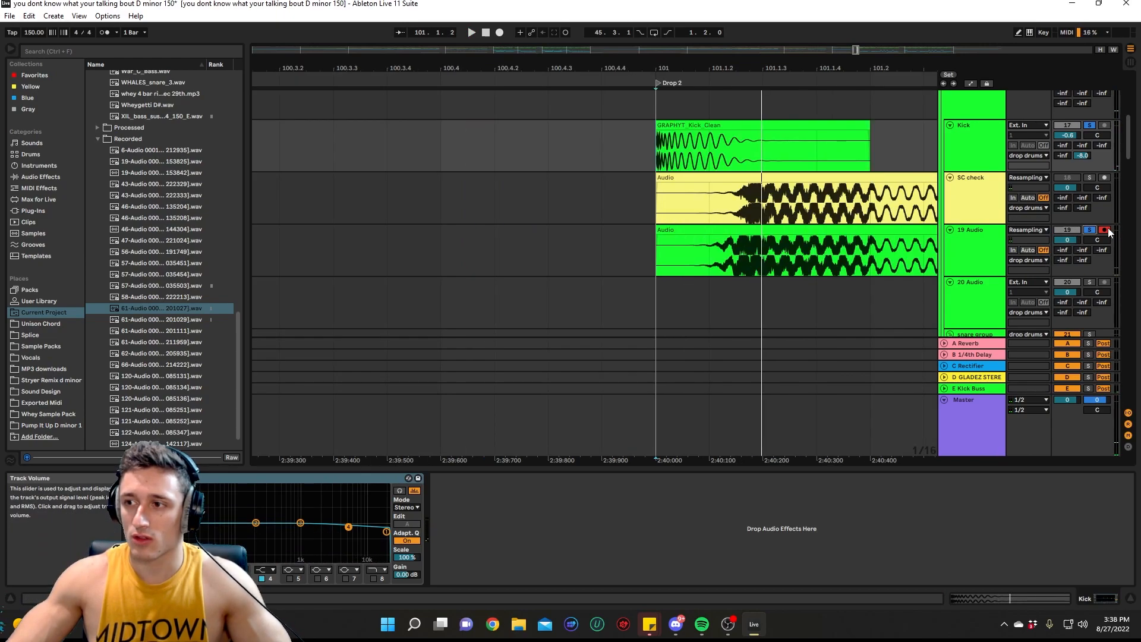
left_click(1089, 231)
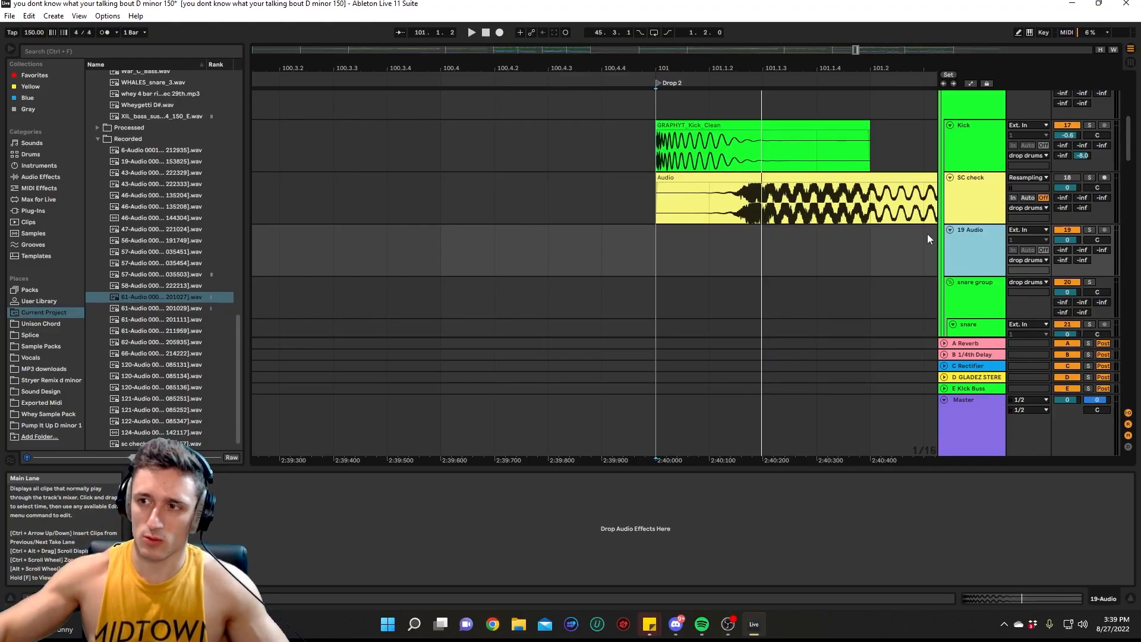
- Fold the Drum group
scroll(926, 233, "up", 6)
scroll(947, 213, "up", 2)
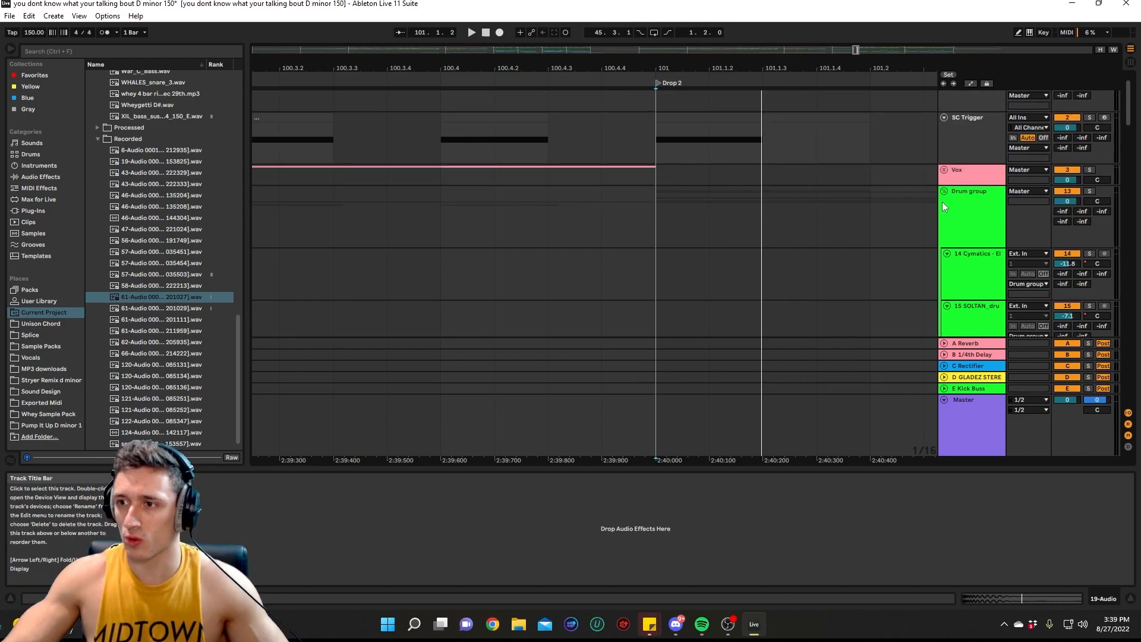
left_click(944, 191)
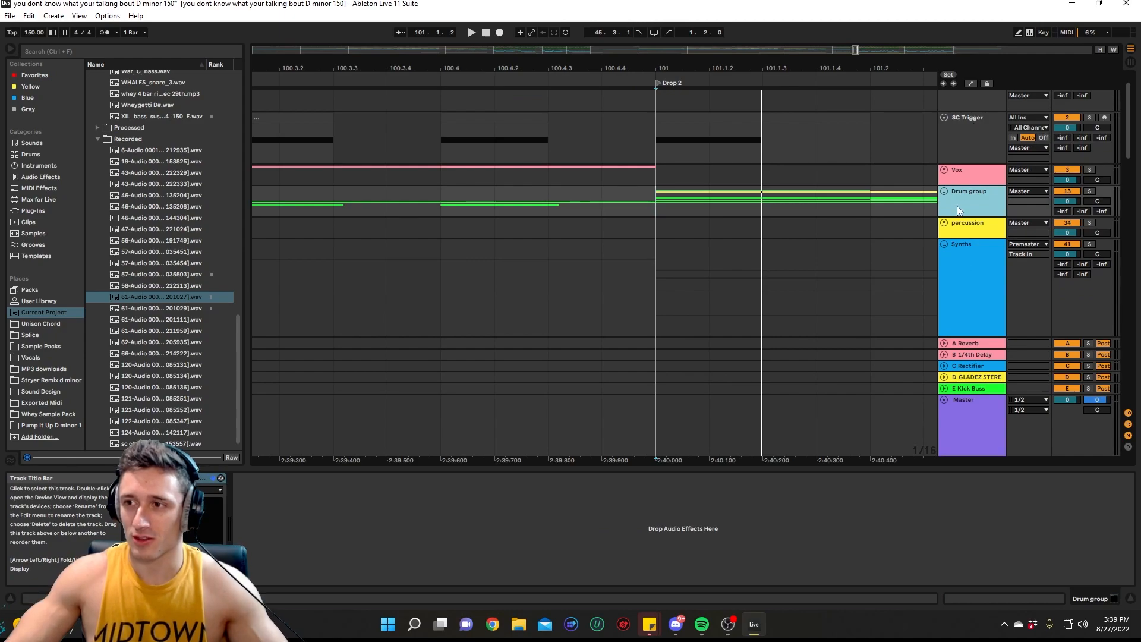
- Inspect where the two External Instrument chains in the SC Trigger track's rack send their MIDI
left_click(960, 152)
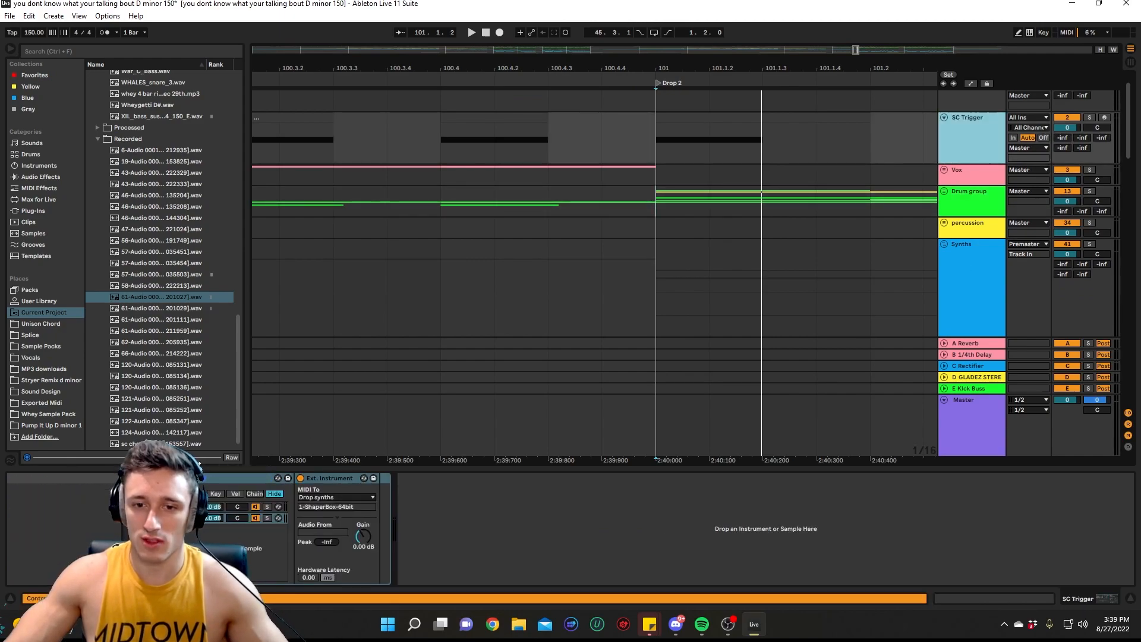
left_click(172, 478)
left_click(172, 506)
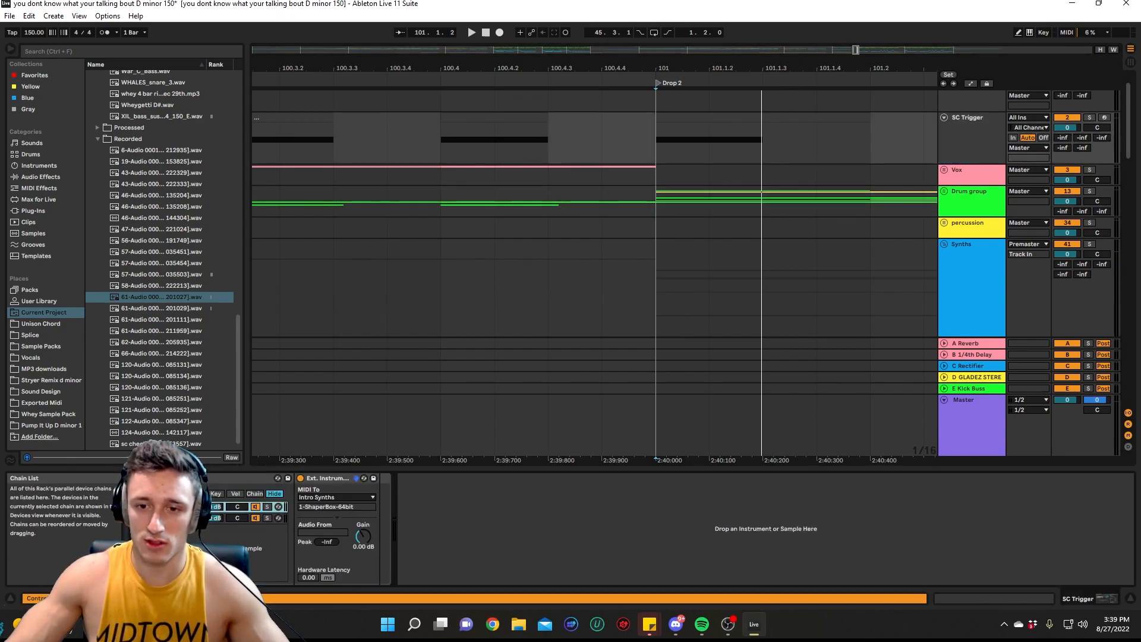
left_click(172, 518)
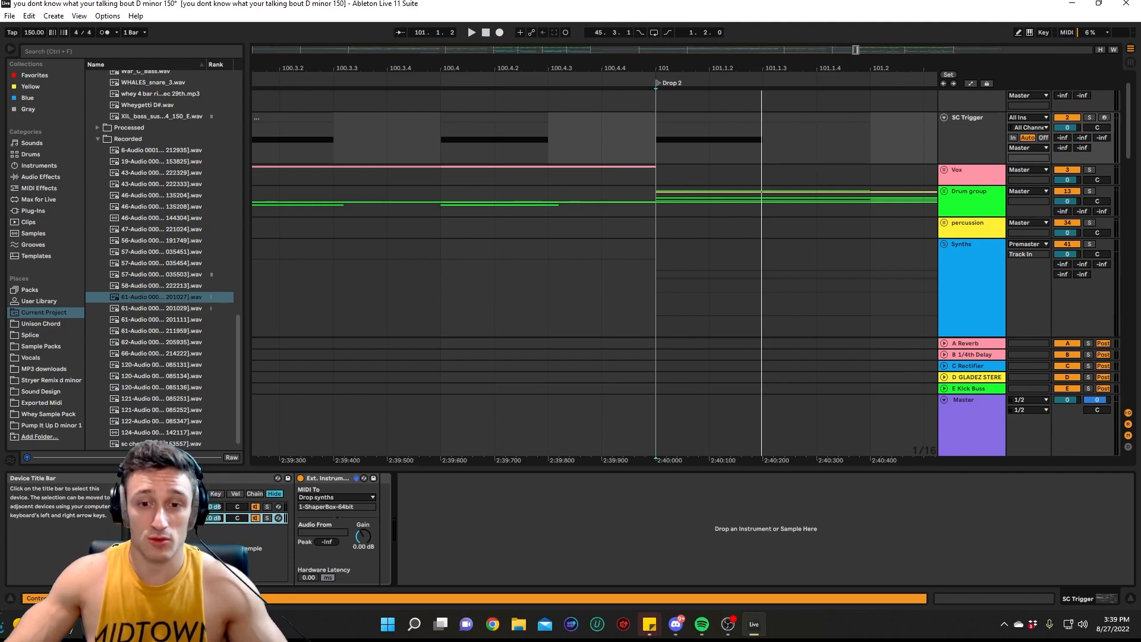
left_click(173, 506)
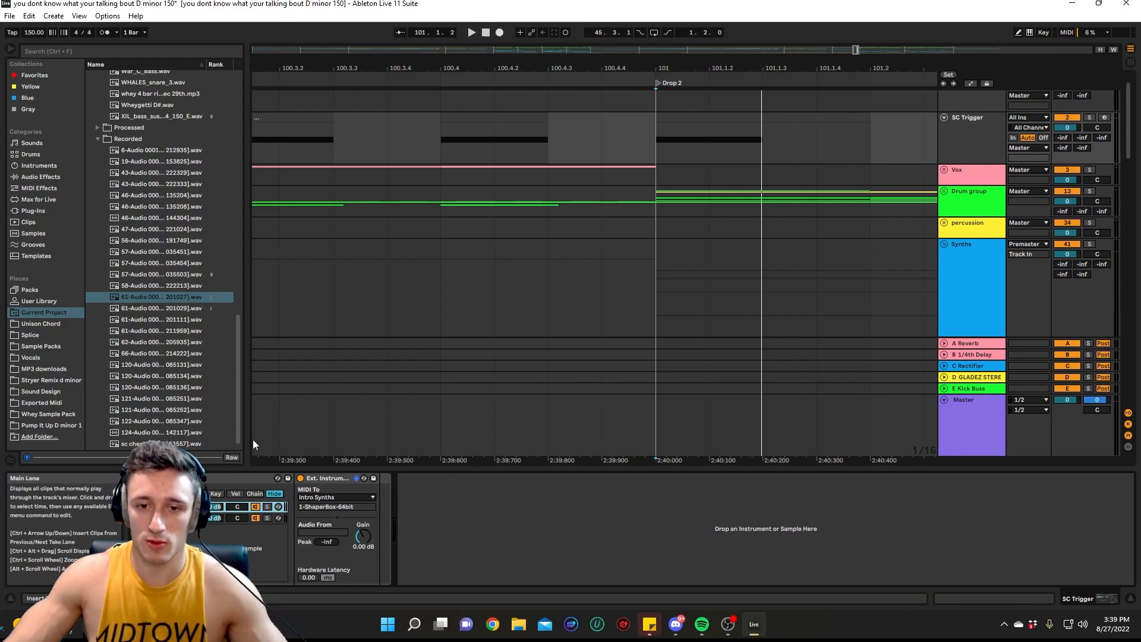
- Move the ShaperBox rack to the end of the Intro Synths device chain and open its plug-in window
scroll(260, 416, "down", 3)
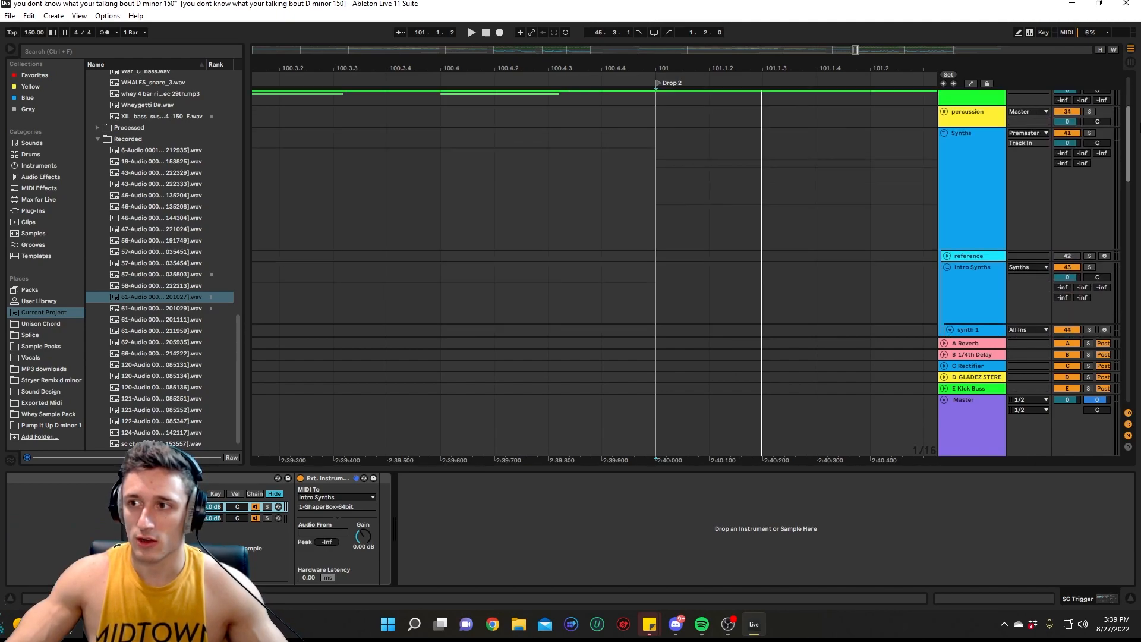
left_click(970, 204)
scroll(970, 205, "down", 2)
left_click(970, 204)
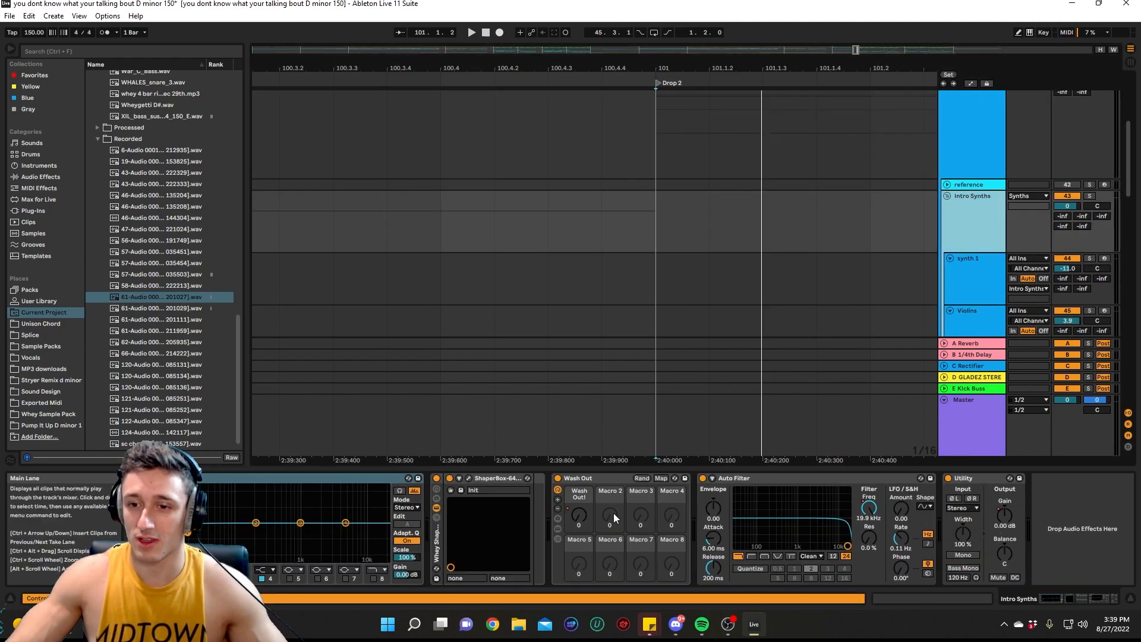
left_click_drag(493, 478, 1045, 523)
left_click(949, 479)
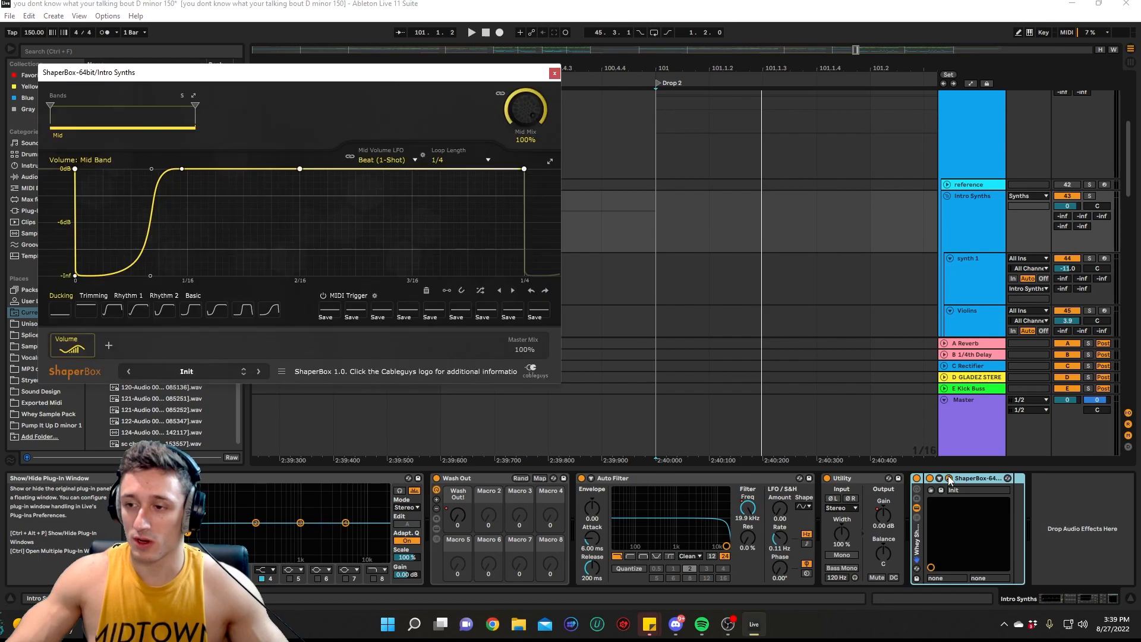
- Close the ShaperBox plug-in window of the Intro Synths track
left_click(916, 508)
left_click(917, 520)
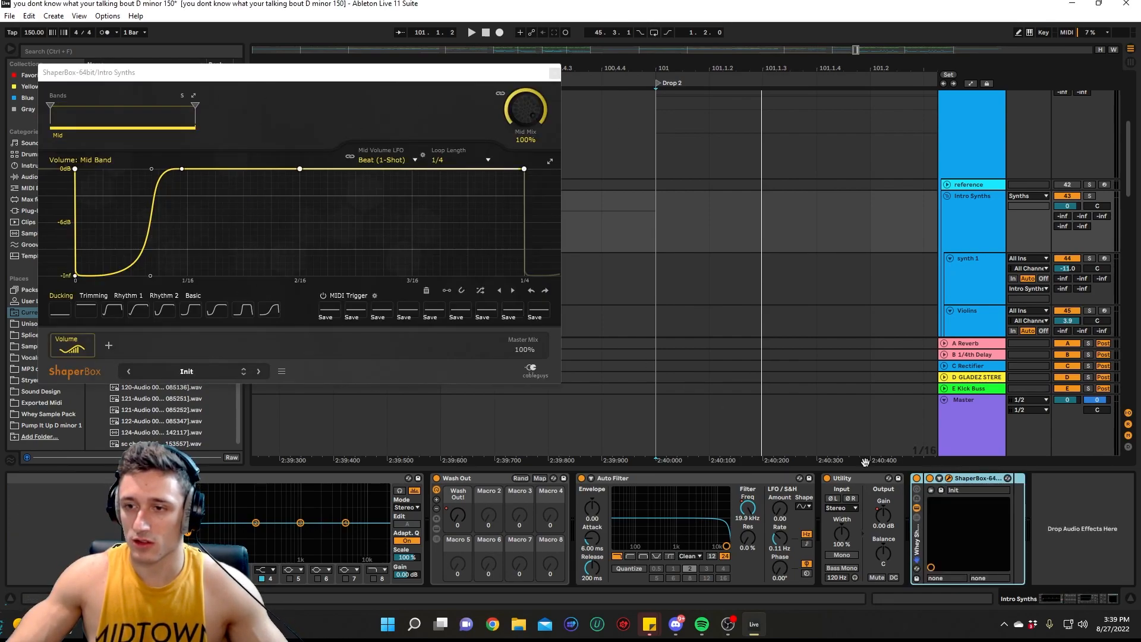
left_click(554, 73)
- Select the SC Trigger track and inspect the External Instrument chain that sends its MIDI to ShaperBox on Intro Synths
scroll(773, 251, "up", 5)
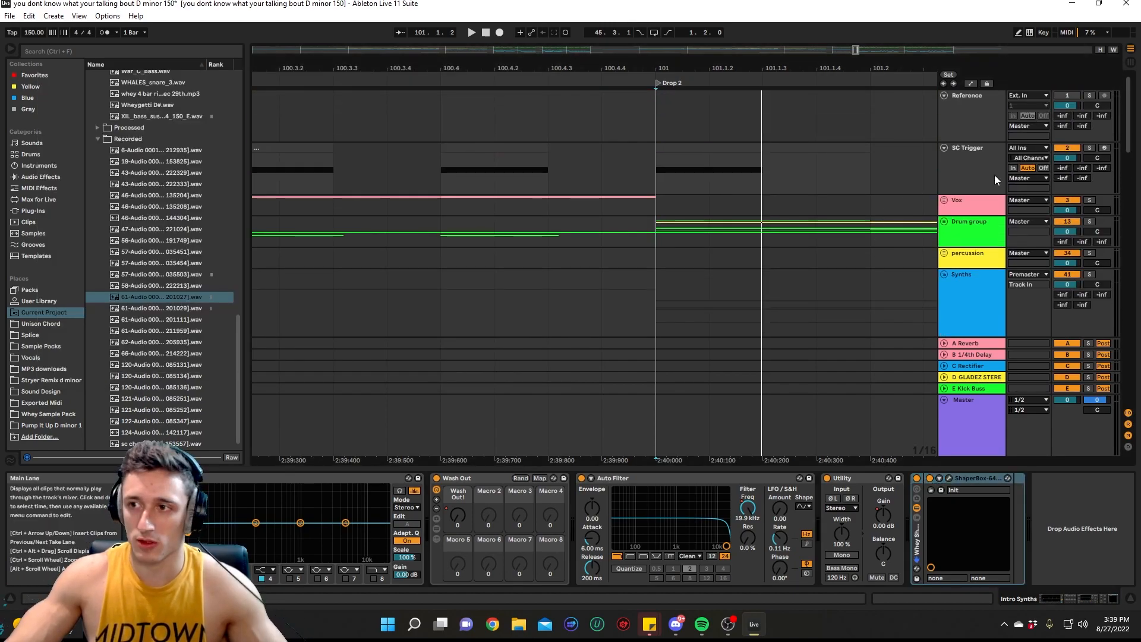
left_click(993, 175)
left_click(189, 507)
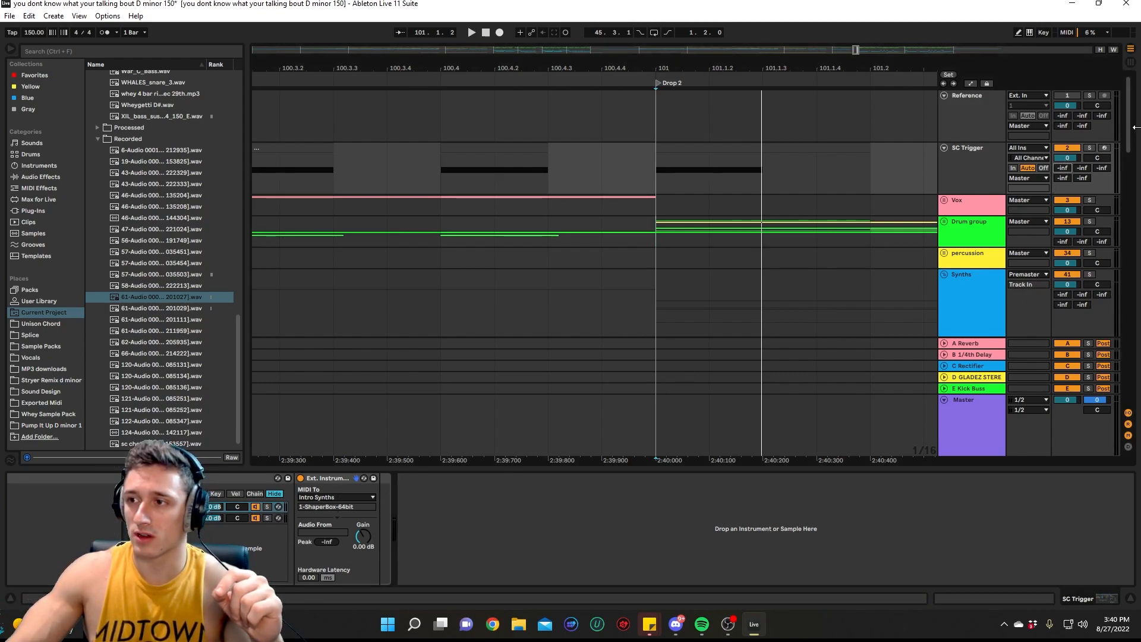
- Look over the whole track list and select the Synths group to show its device chain
left_click_drag(1128, 127, 1067, 501)
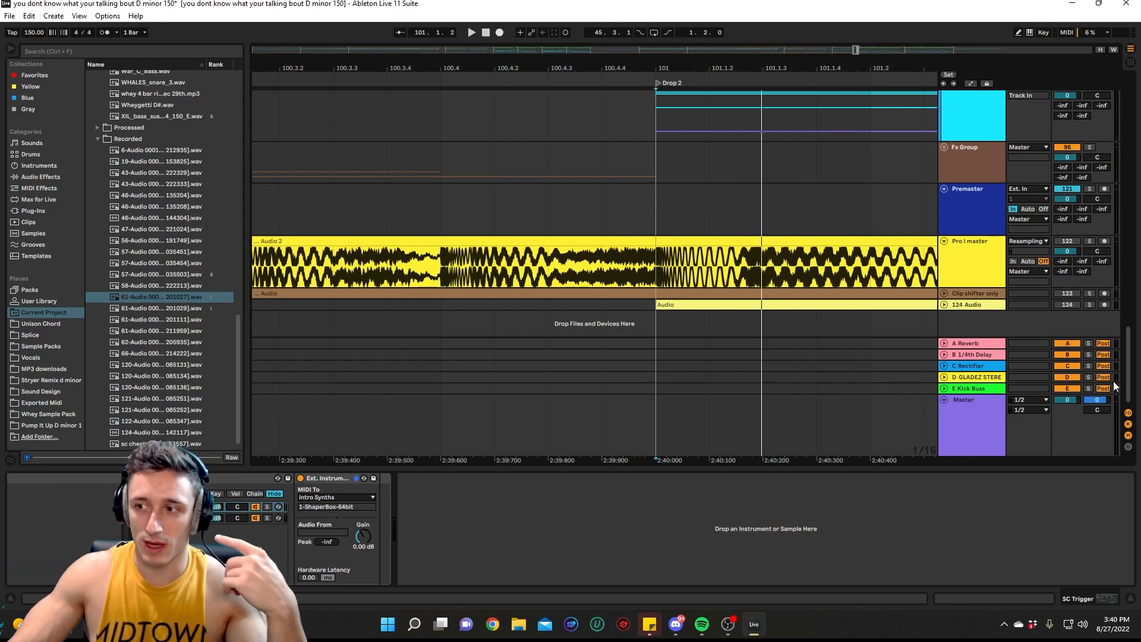
left_click_drag(1129, 379, 1137, 147)
left_click(969, 244)
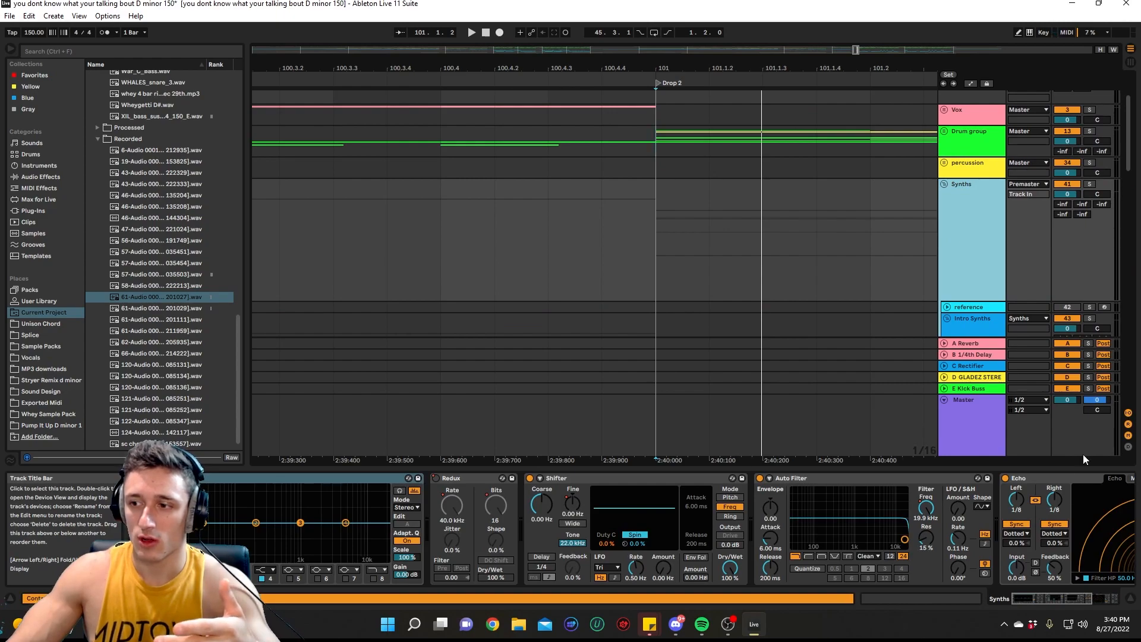
- Select the Drop synths group and inspect the ShaperBox rack at the end of its device chain
left_click_drag(1128, 153, 1107, 254)
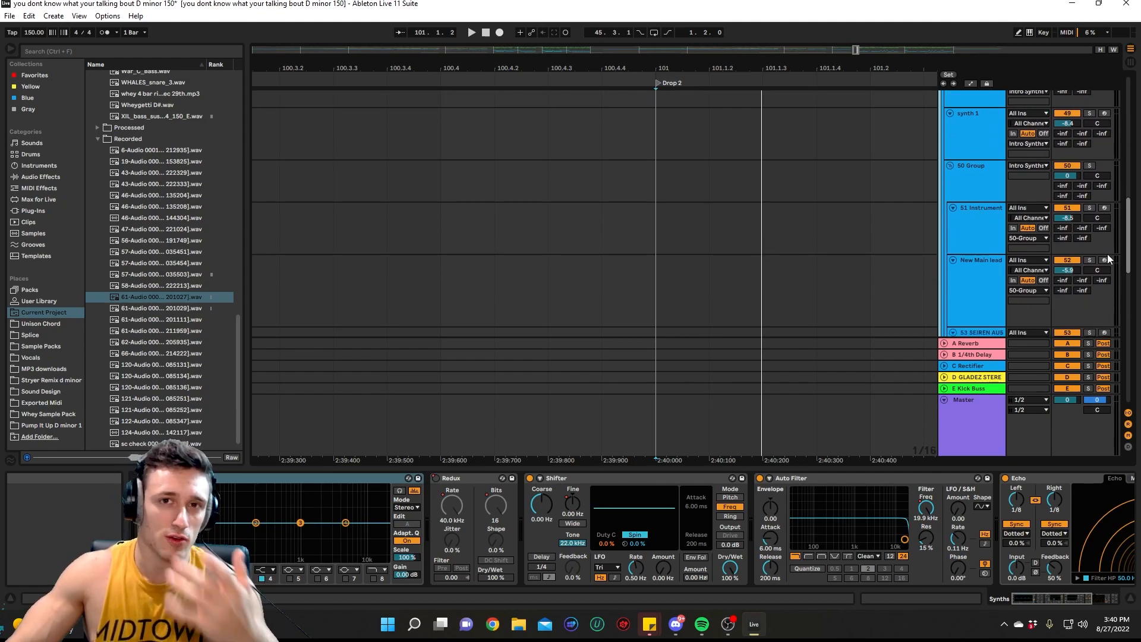
scroll(1107, 256, "down", 1)
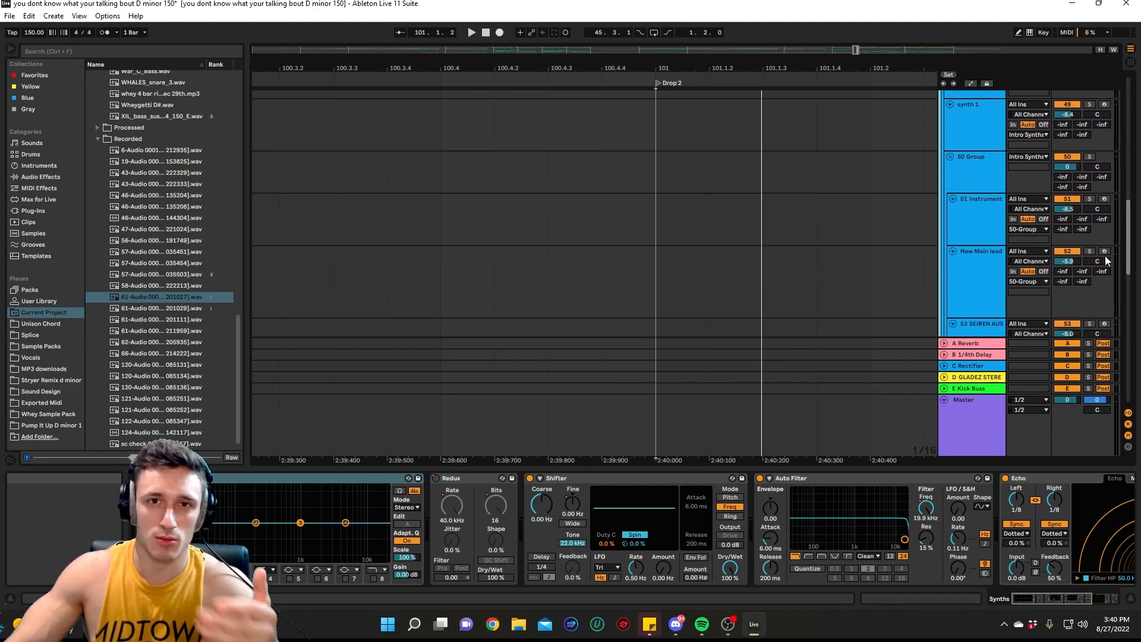
scroll(1102, 257, "down", 15)
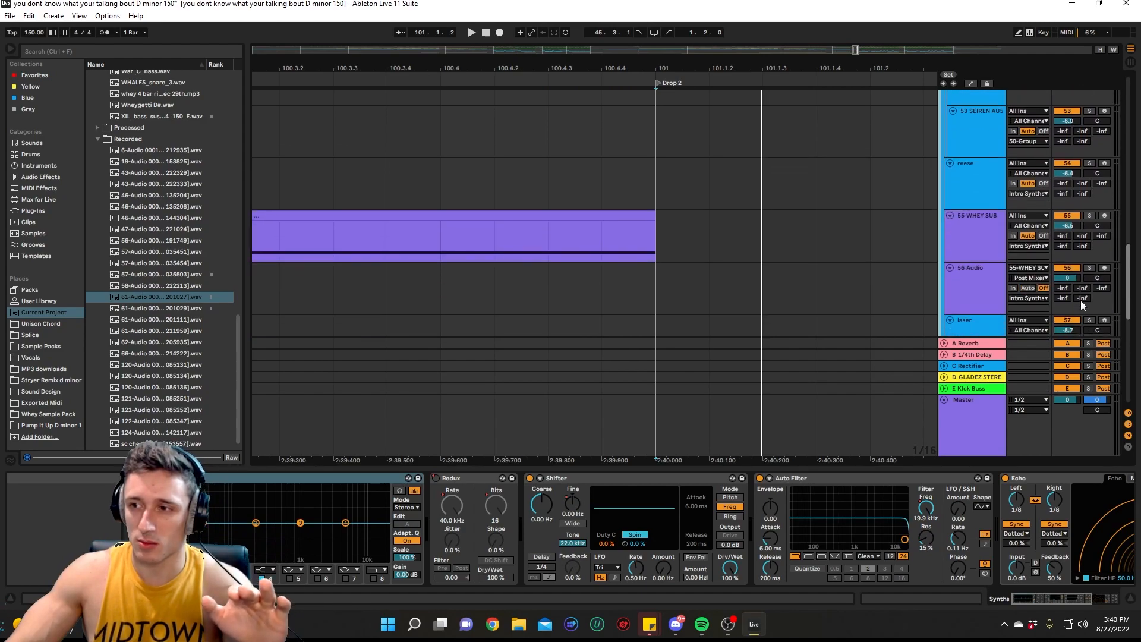
scroll(1066, 339, "down", 5)
left_click(956, 263)
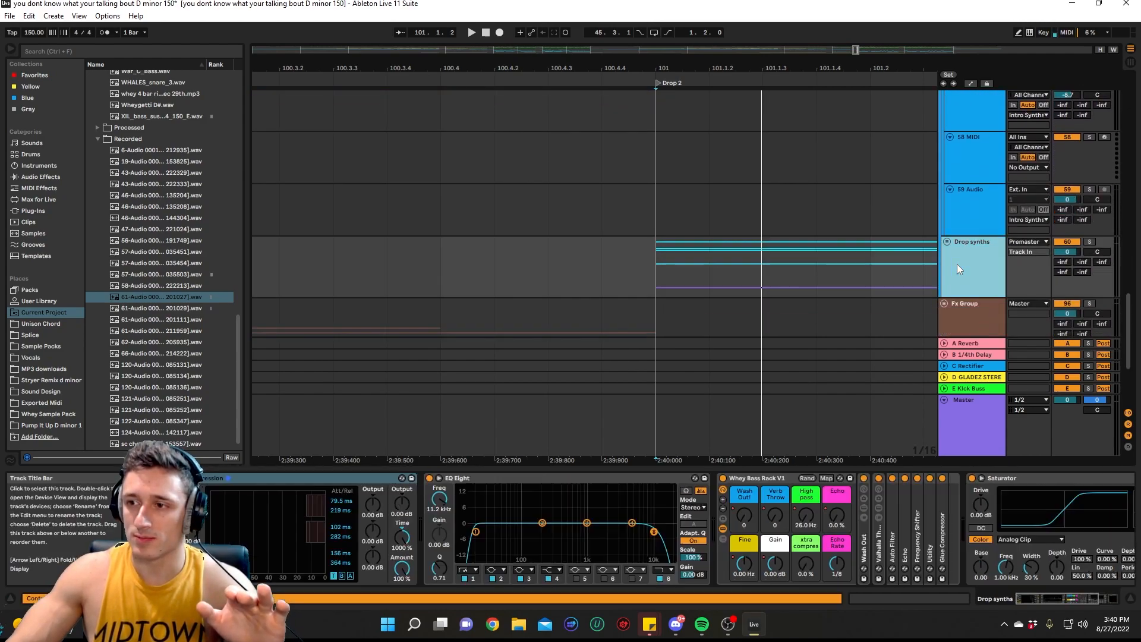
left_click(1070, 596)
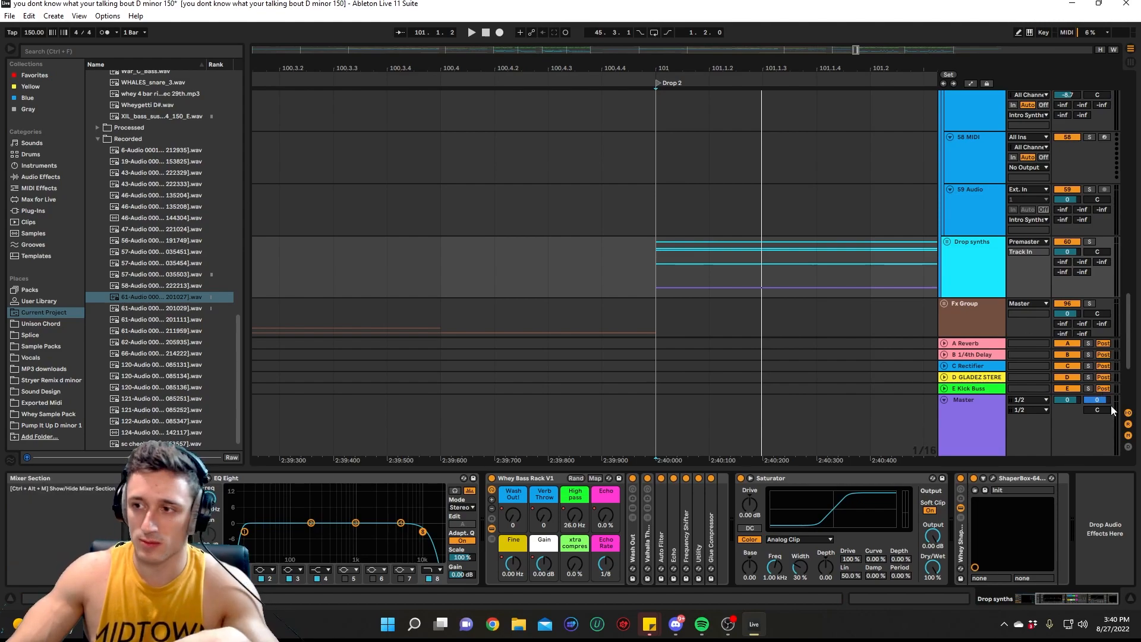
scroll(632, 240, "up", 10)
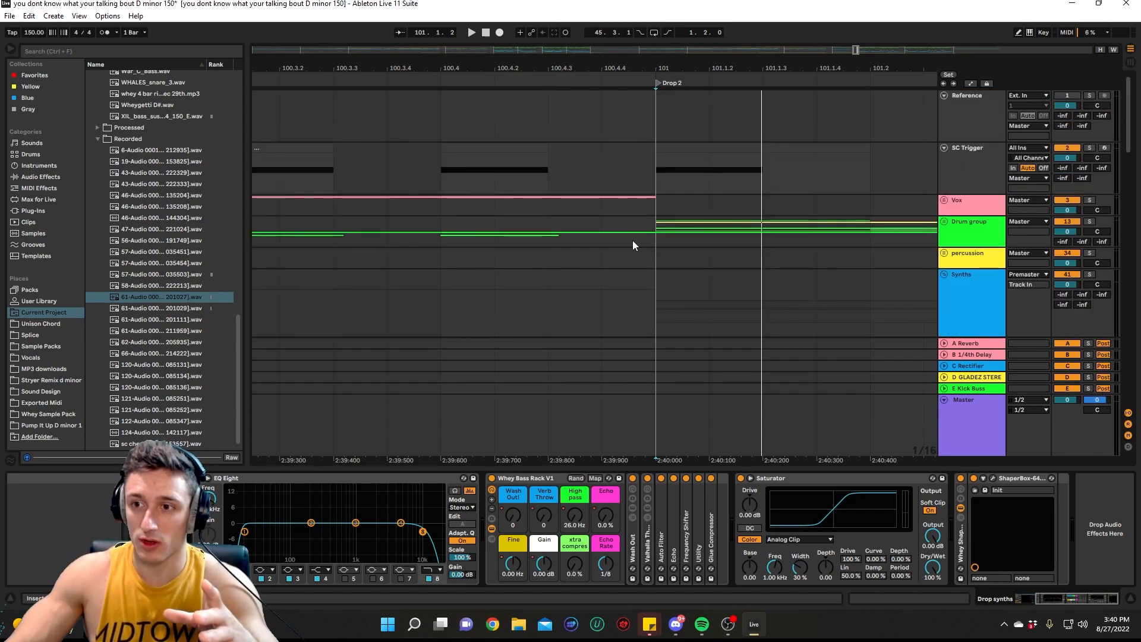